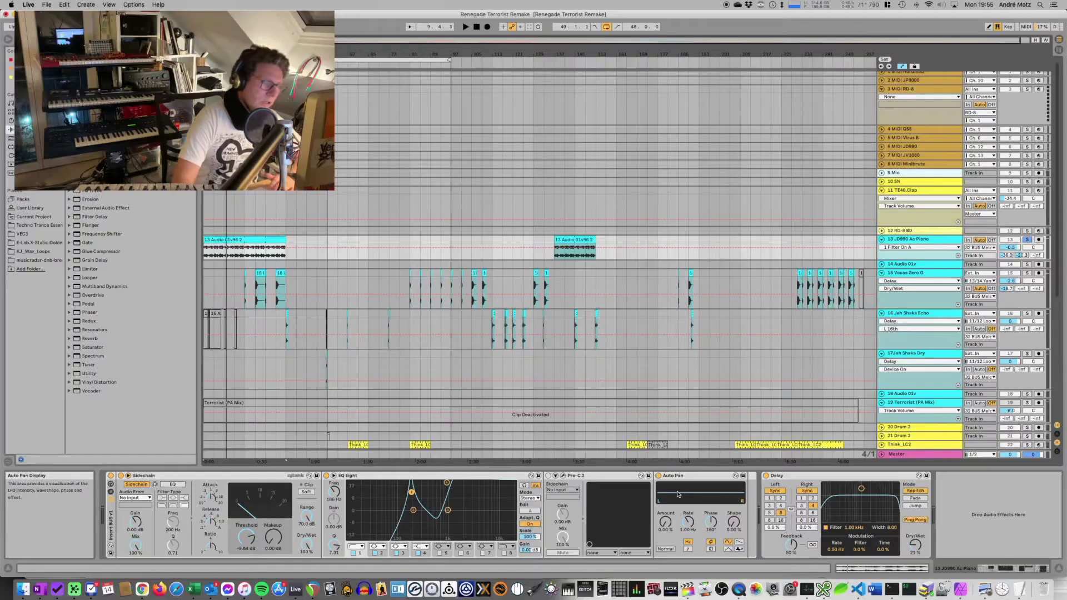
- Listen to the soloed JD990 Ac Piano track and play back the section where the drums and bass run
{"action": "key", "text": "space"}
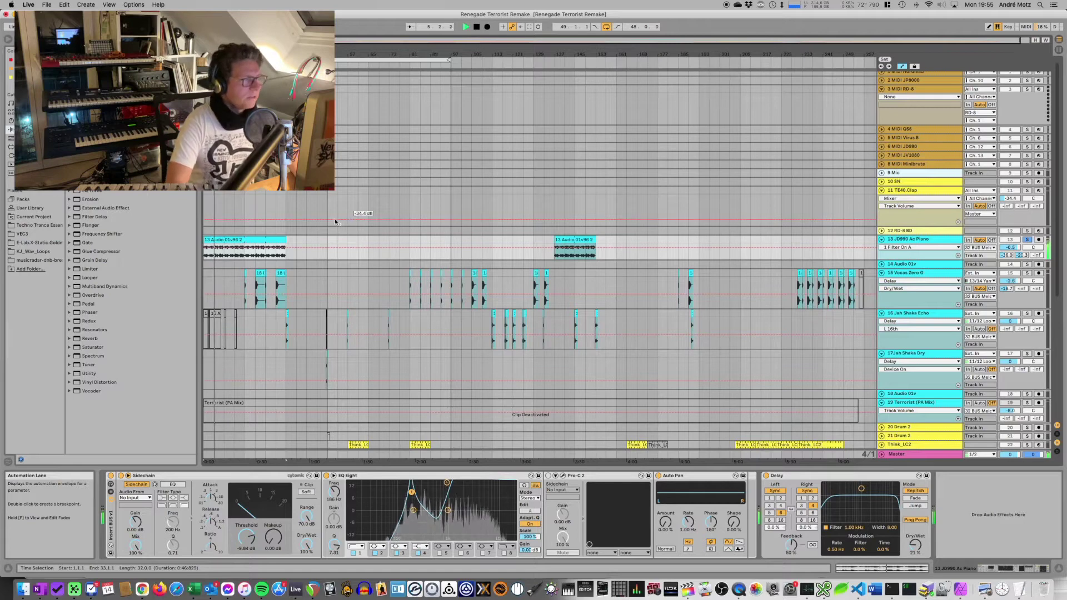
{"action": "key", "text": "space"}
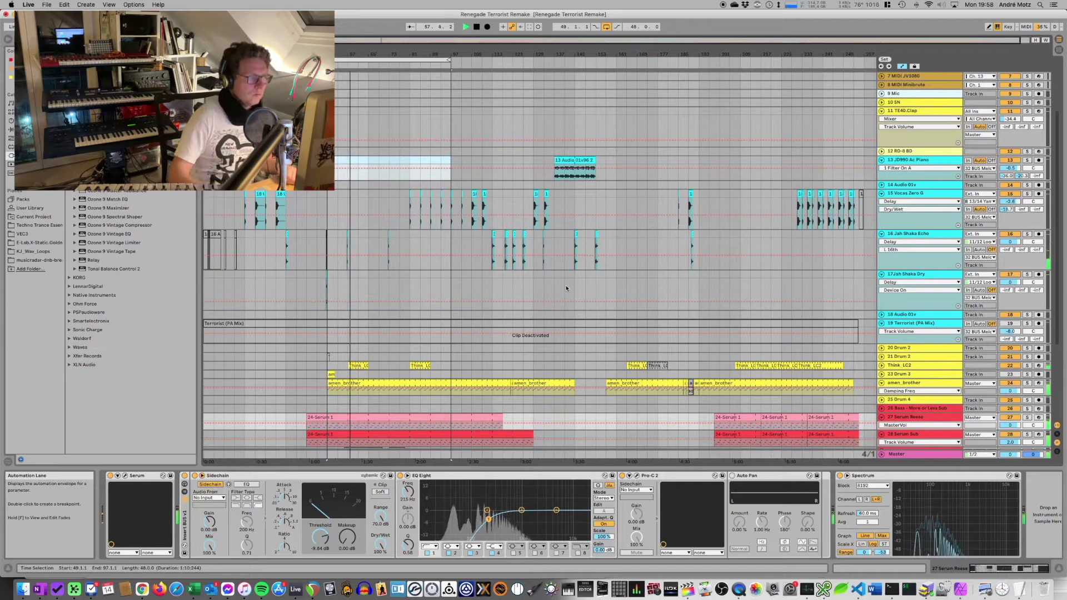
{"action": "key", "text": "space"}
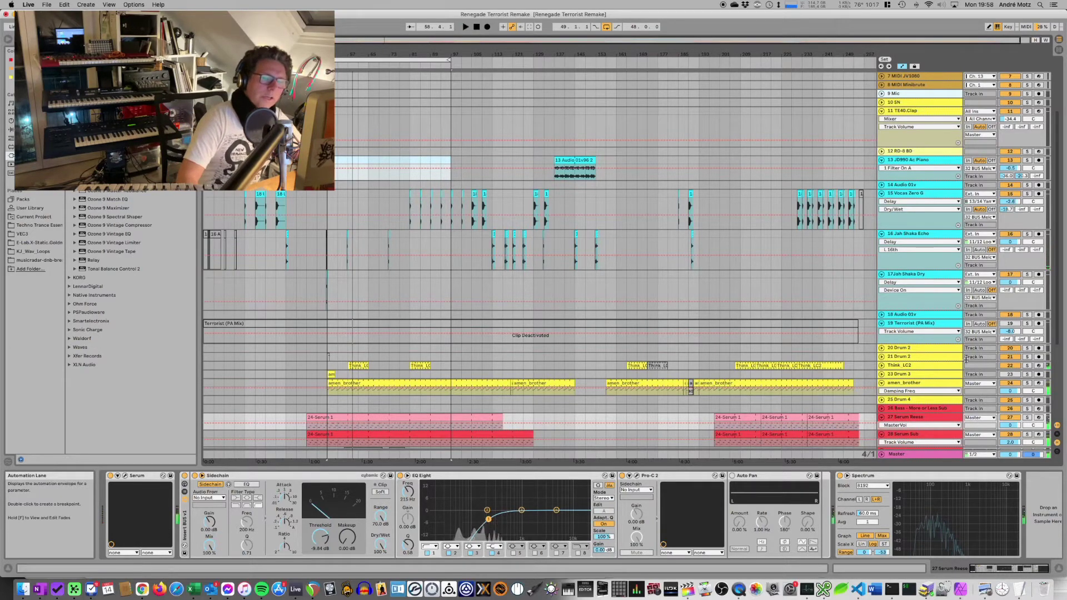
- Solo the amen_brother track and play its break with the current effects chain
{"action": "left_click", "coordinate": [943, 383]}
{"action": "left_click", "coordinate": [1027, 384]}
{"action": "key", "text": "space"}
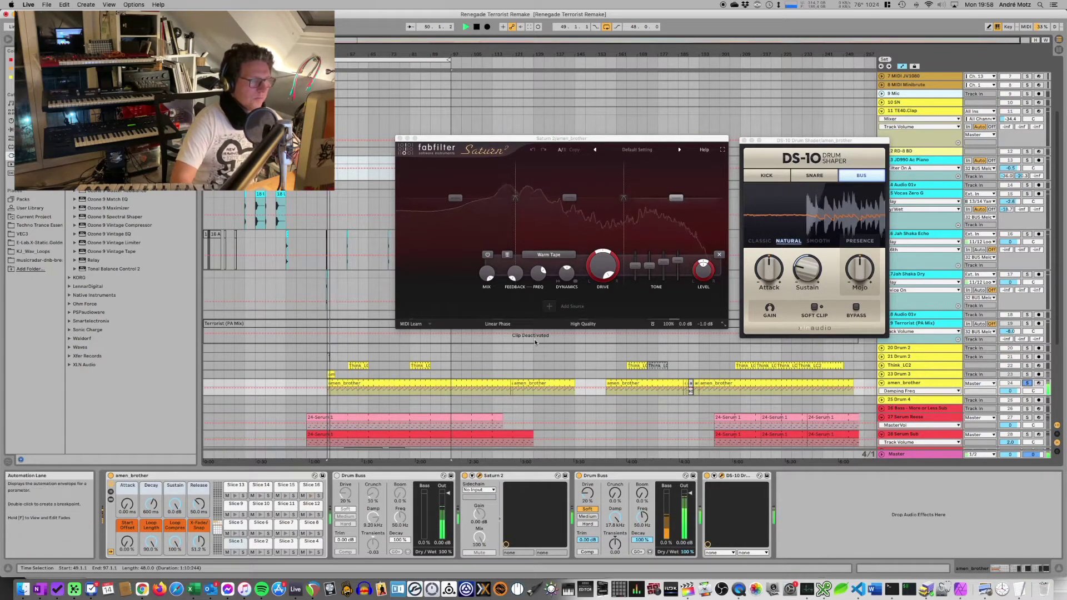
{"action": "key", "text": "space"}
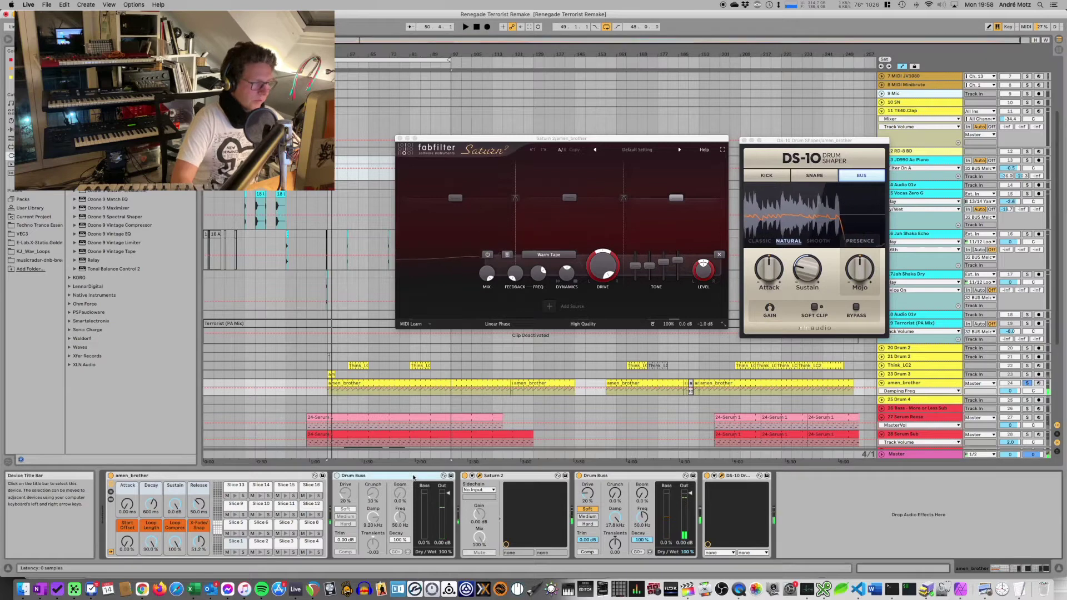
- Delete the first Drum Buss from the amen_brother chain and switch off the remaining Drum Buss and the DS-10 Drum Shaper
{"action": "left_click", "coordinate": [351, 476]}
{"action": "key", "text": "BackSpace"}
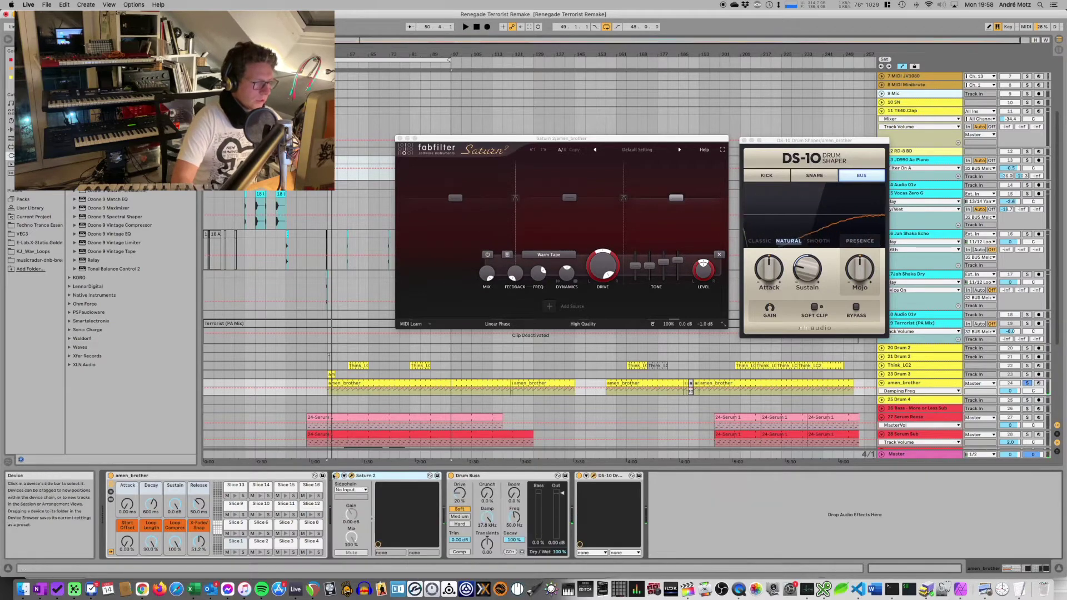
{"action": "left_click", "coordinate": [451, 476]}
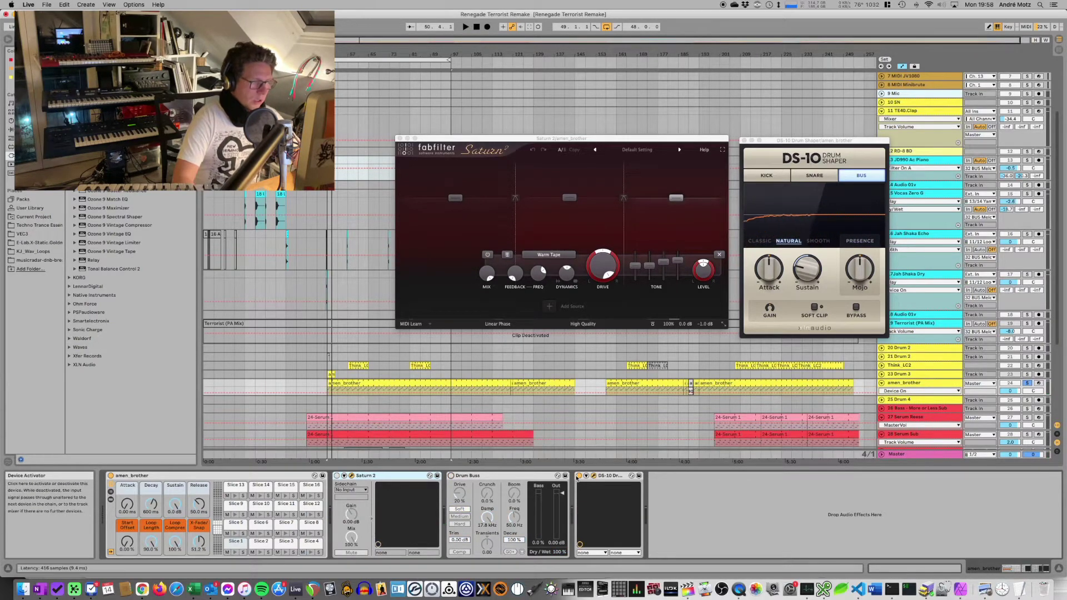
- Examine the slice notes of the amen_brother clip and audition the break with only Saturn 2 active
{"action": "double_click", "coordinate": [345, 383]}
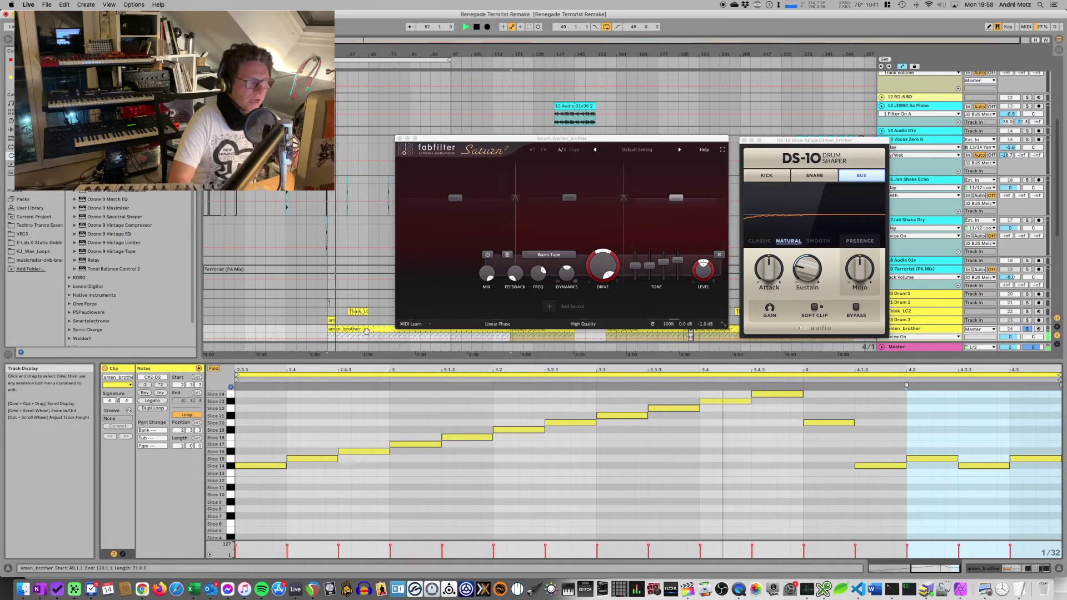
{"action": "key", "text": "space"}
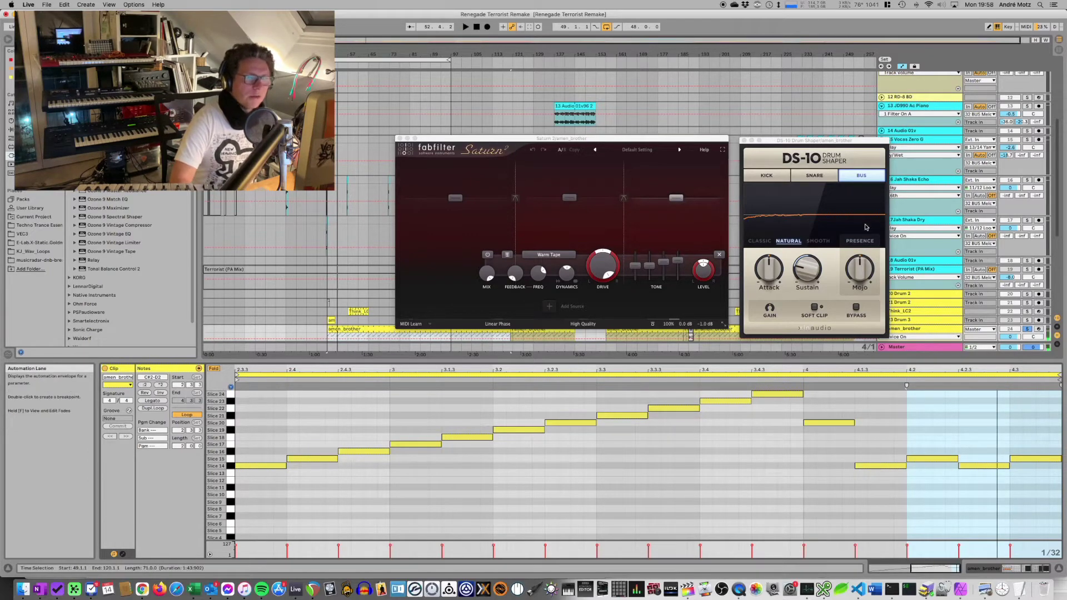
{"action": "double_click", "coordinate": [921, 329]}
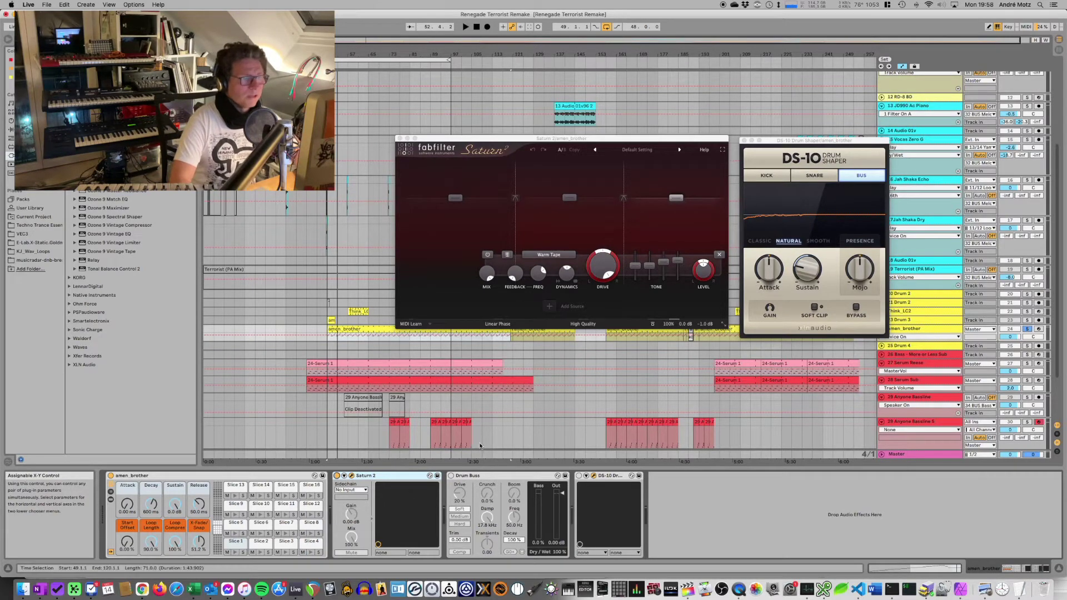
{"action": "key", "text": "space"}
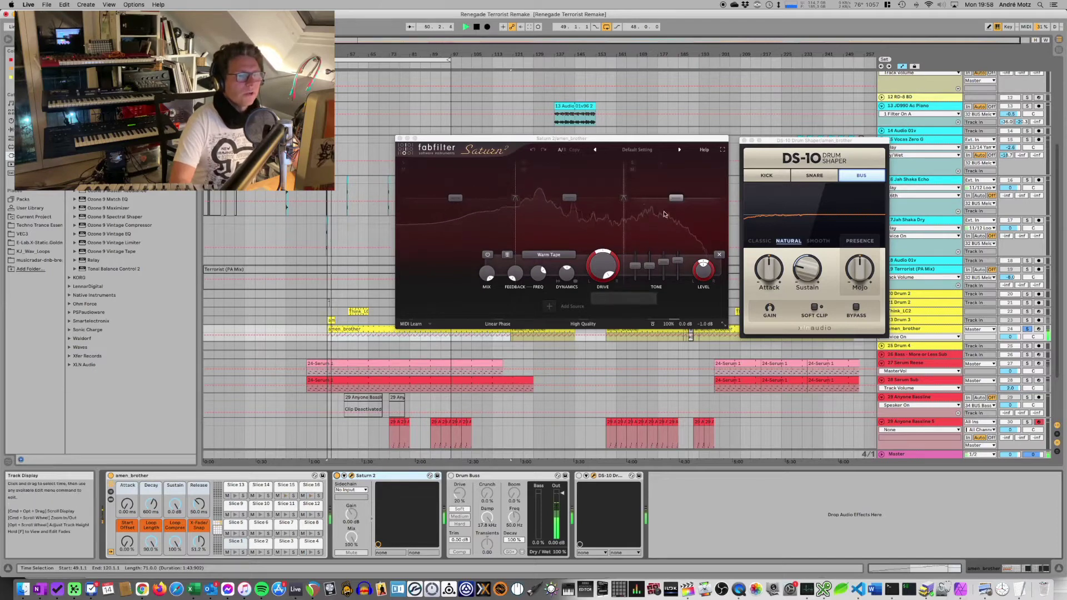
{"action": "key", "text": "space"}
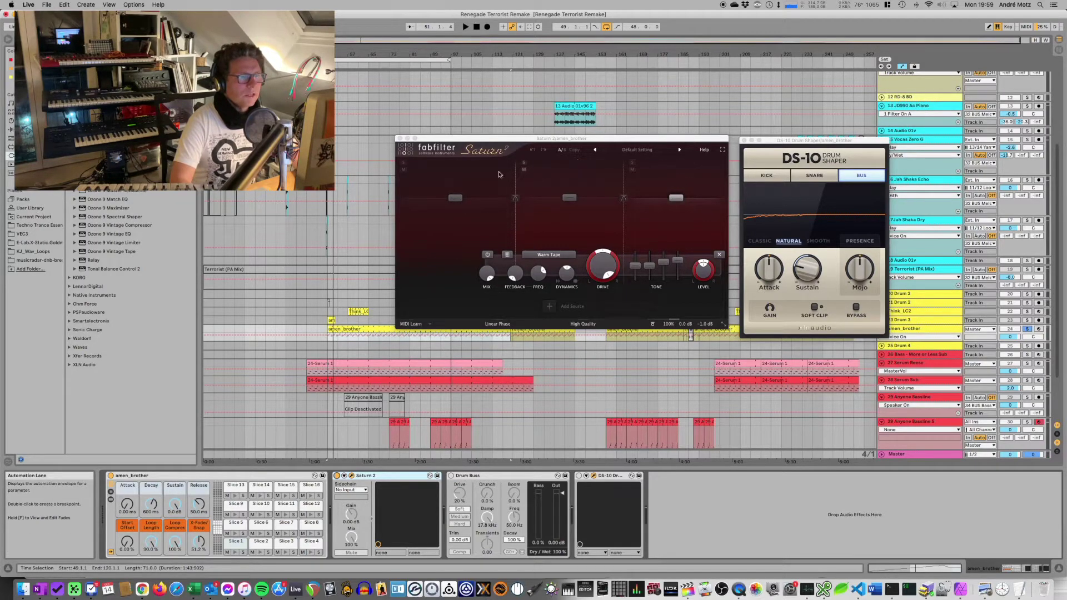
- Audition the high, mid and low bands of Saturn 2 soloed one at a time, and clear the band solo
{"action": "left_click", "coordinate": [636, 187]}
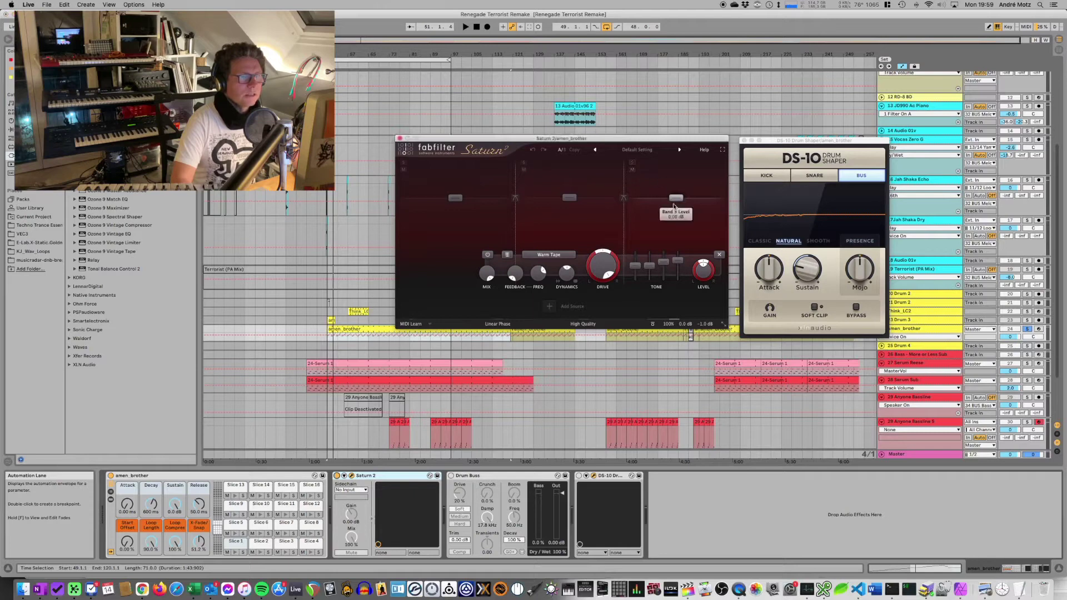
{"action": "key", "text": "space"}
{"action": "left_click", "coordinate": [632, 162]}
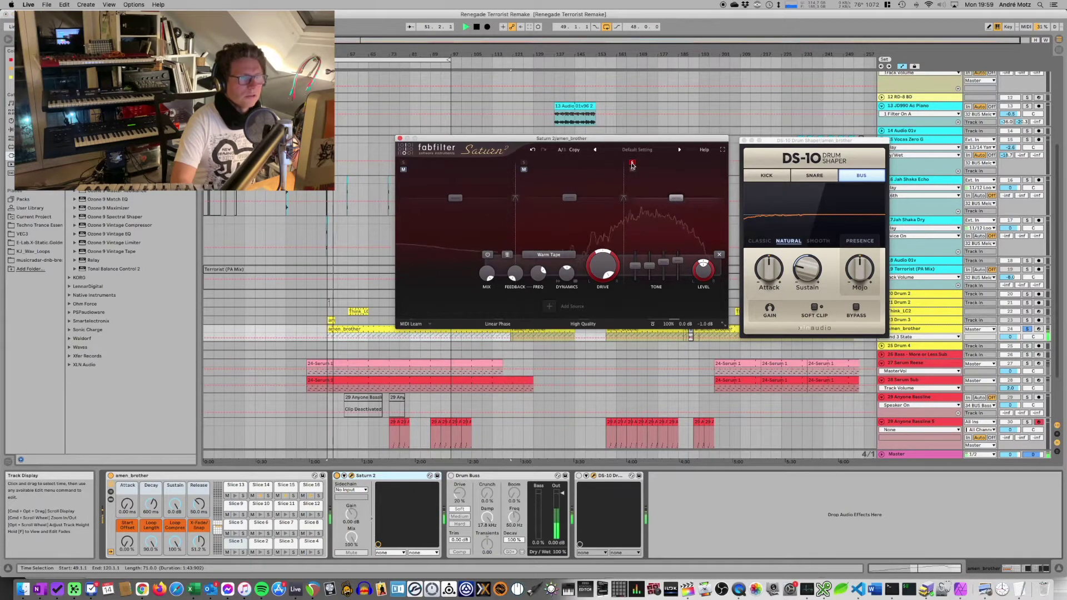
{"action": "left_click", "coordinate": [523, 163]}
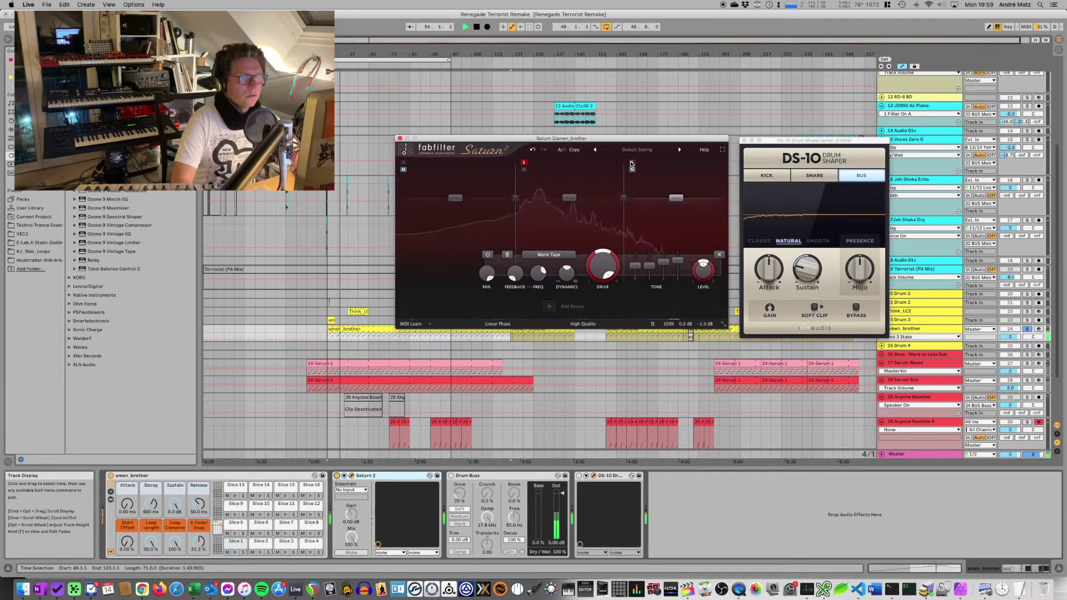
{"action": "left_click", "coordinate": [522, 162]}
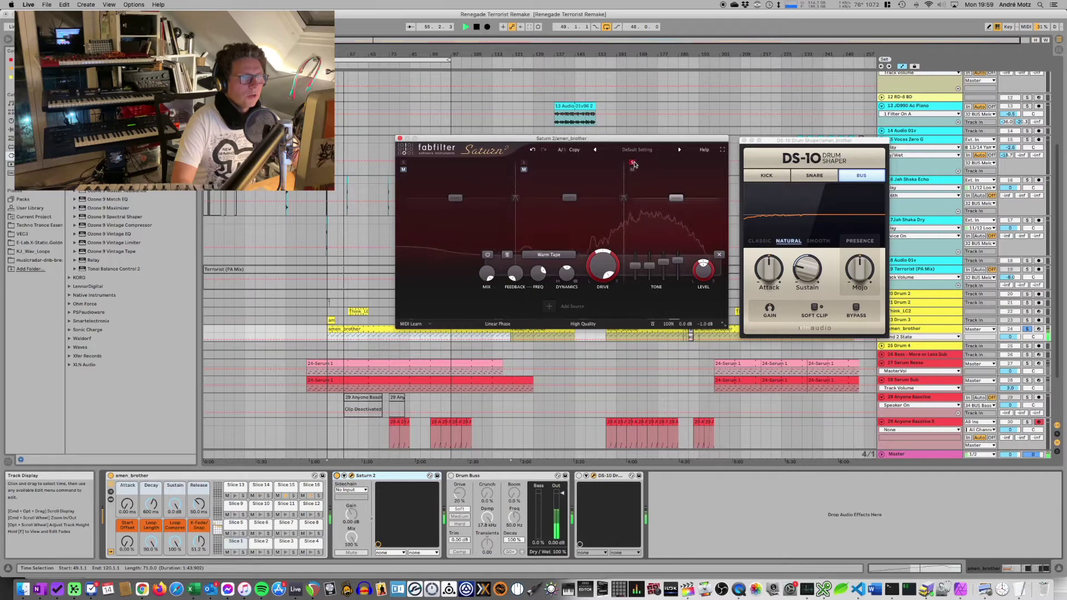
{"action": "left_click", "coordinate": [404, 164]}
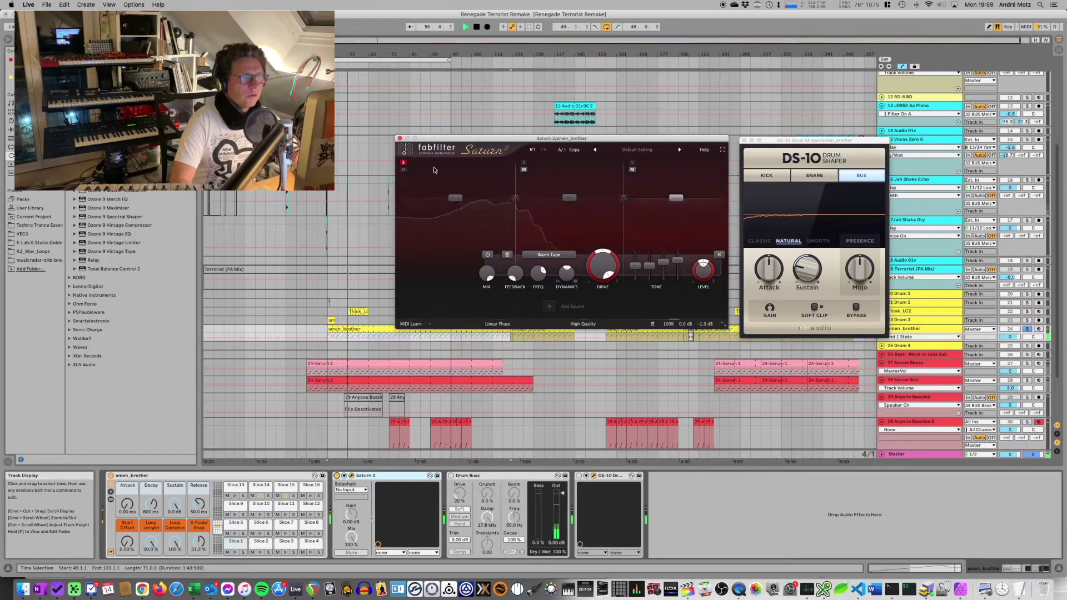
{"action": "left_click", "coordinate": [467, 227]}
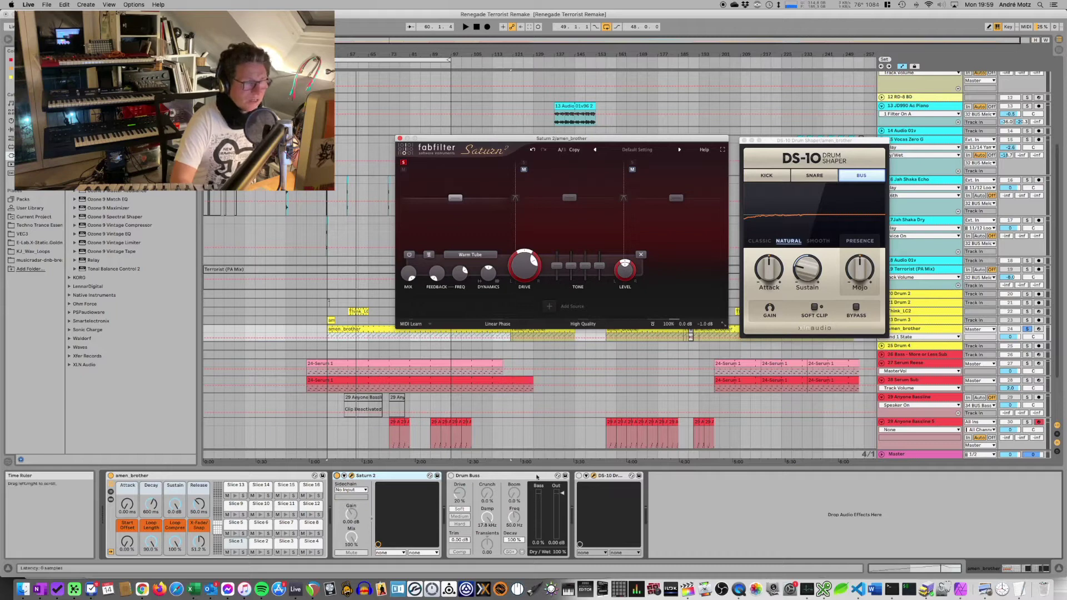
{"action": "key", "text": "space"}
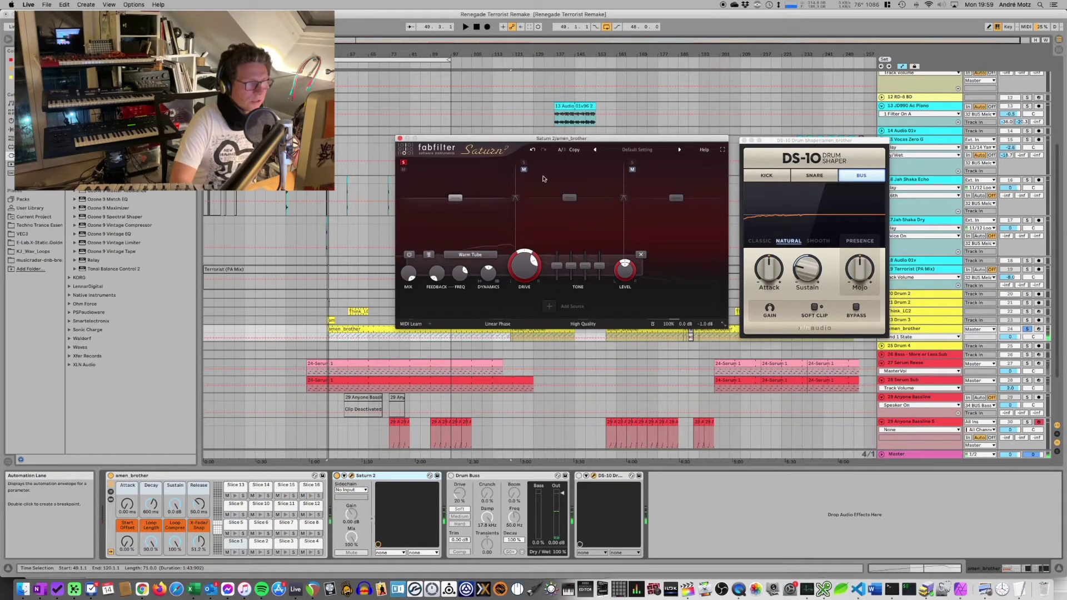
{"action": "key", "text": "space"}
{"action": "key", "text": "space"}
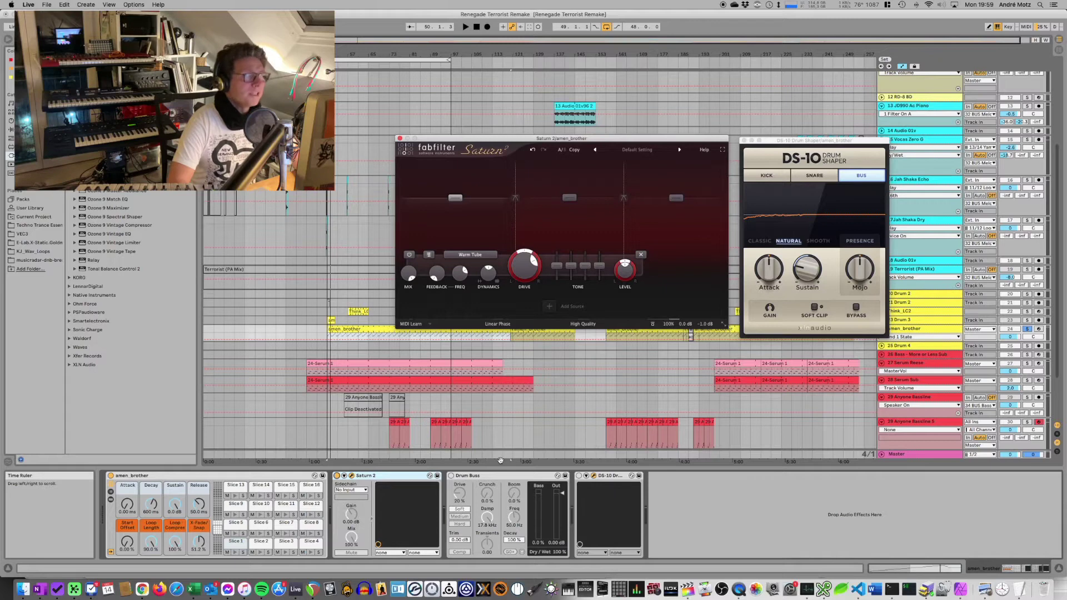
- Switch the Drum Buss on the amen_brother track back on and audition the break with it
{"action": "key", "text": "space"}
{"action": "left_click", "coordinate": [451, 476]}
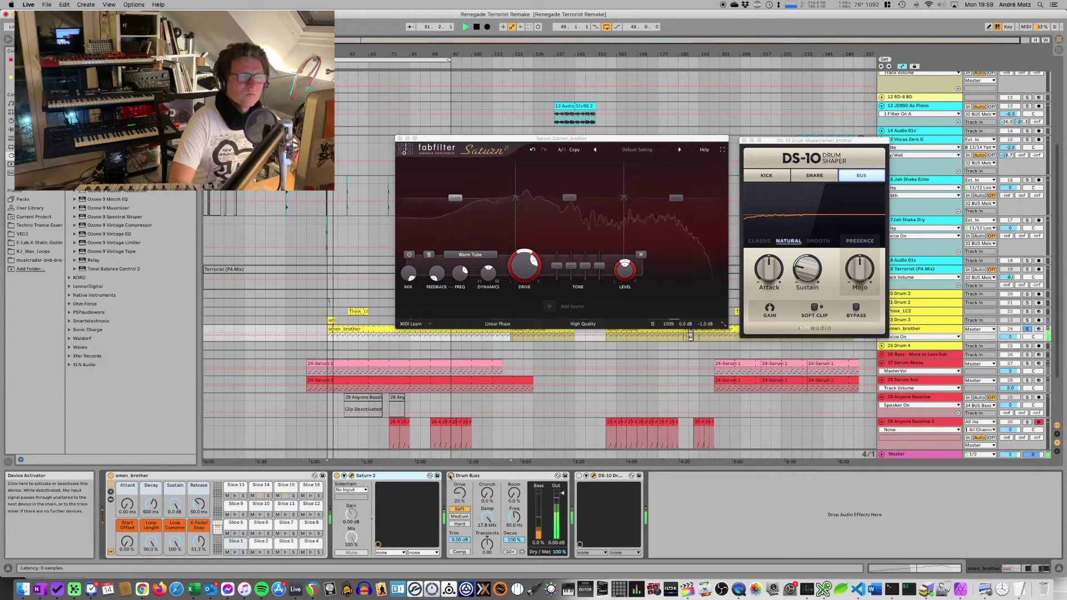
{"action": "key", "text": "space"}
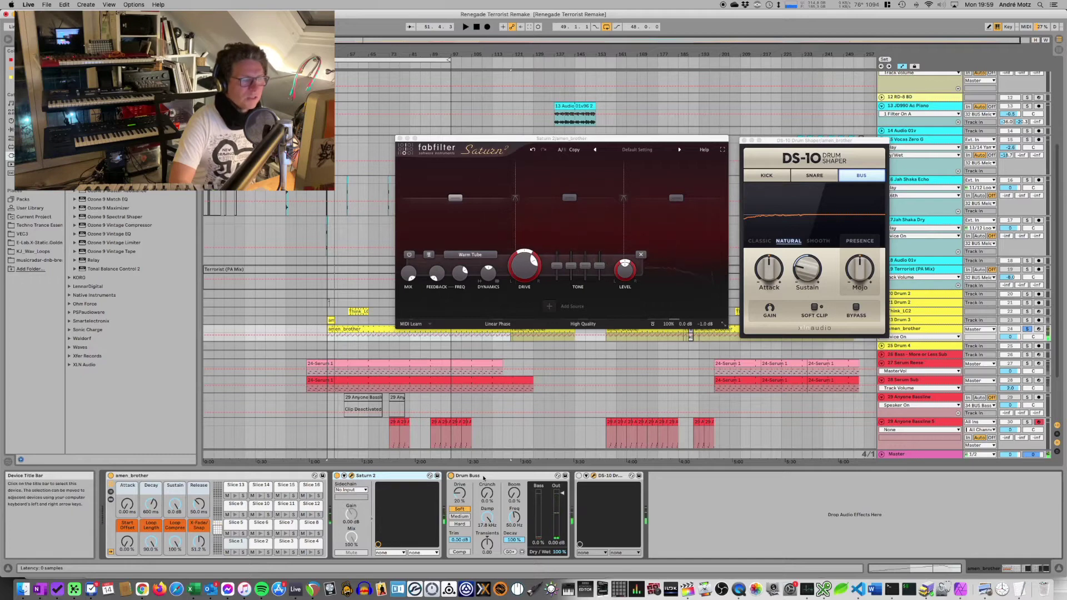
{"action": "key", "text": "space"}
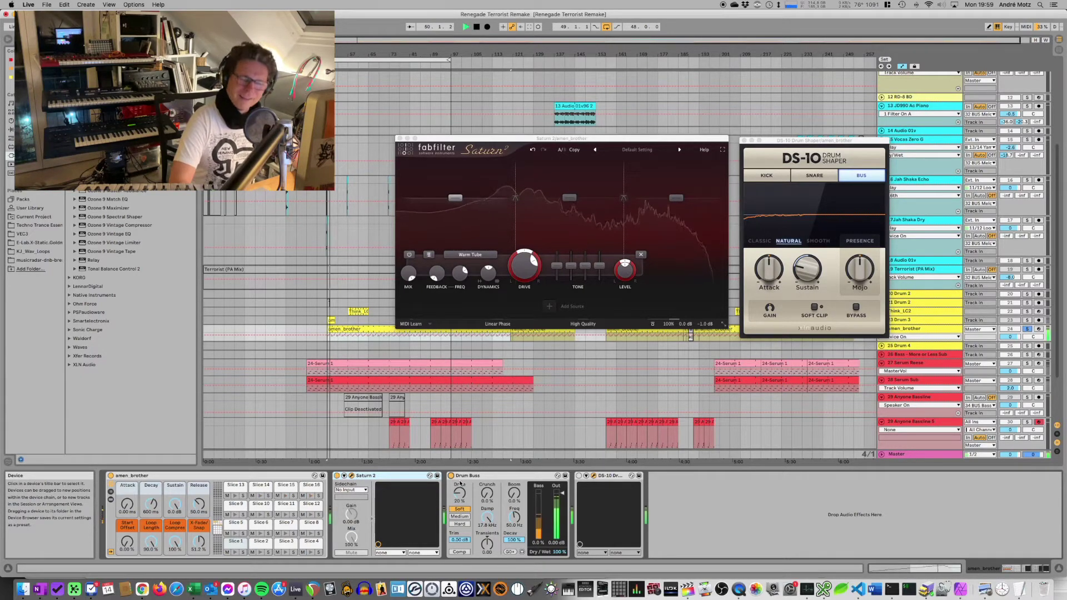
{"action": "key", "text": "space"}
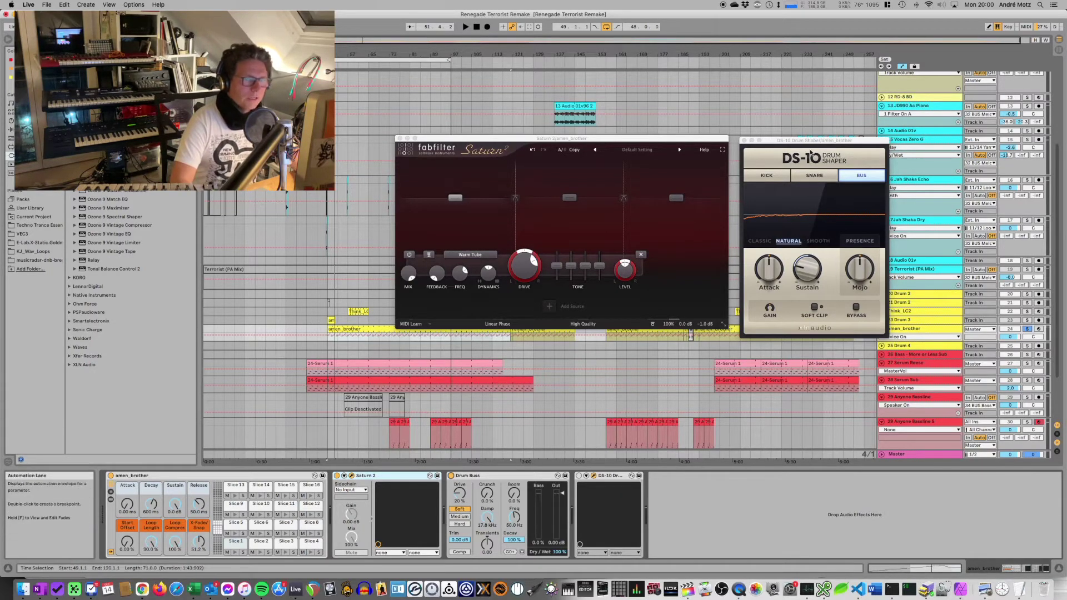
- Switch the DS-10 Drum Shaper back on during playback and adjust its Sustain
{"action": "left_click_drag", "start_coordinate": [826, 156], "coordinate": [824, 157]}
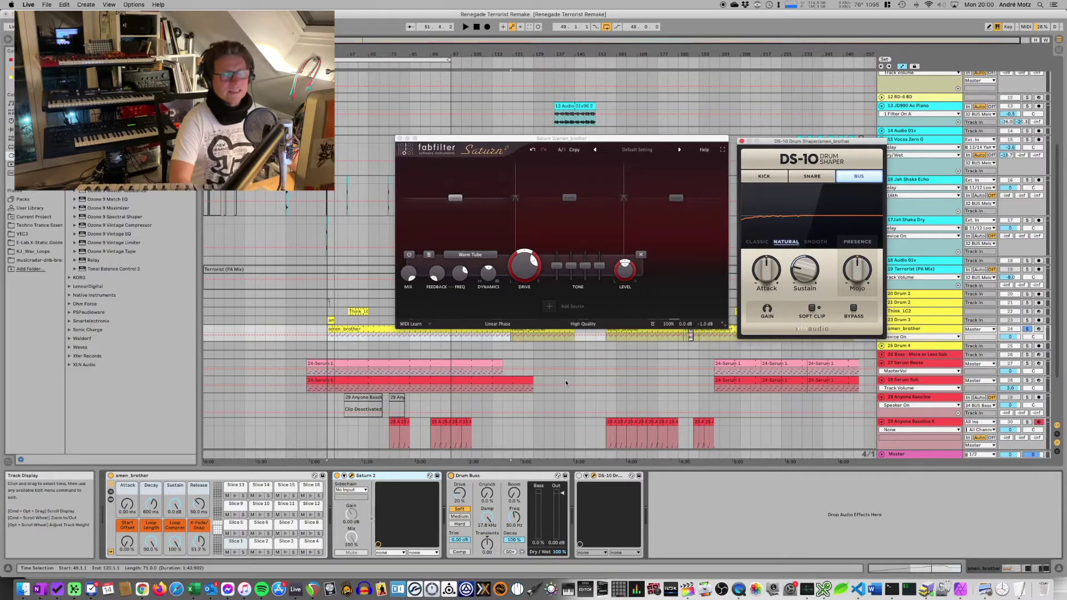
{"action": "key", "text": "space"}
{"action": "left_click", "coordinate": [578, 476]}
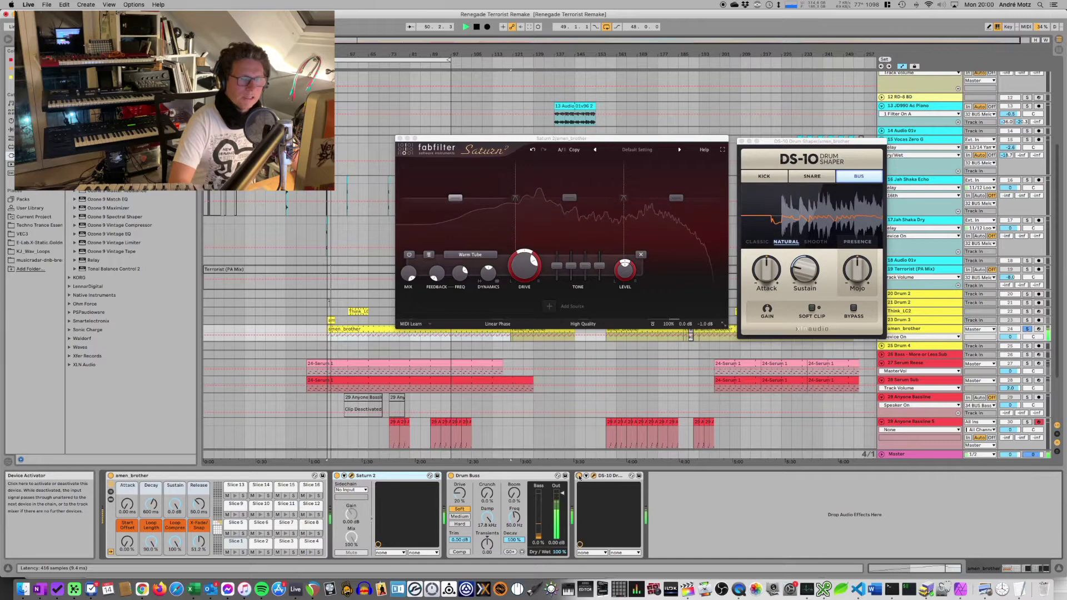
{"action": "left_click_drag", "start_coordinate": [805, 269], "coordinate": [801, 340]}
{"action": "left_click", "coordinate": [343, 67]}
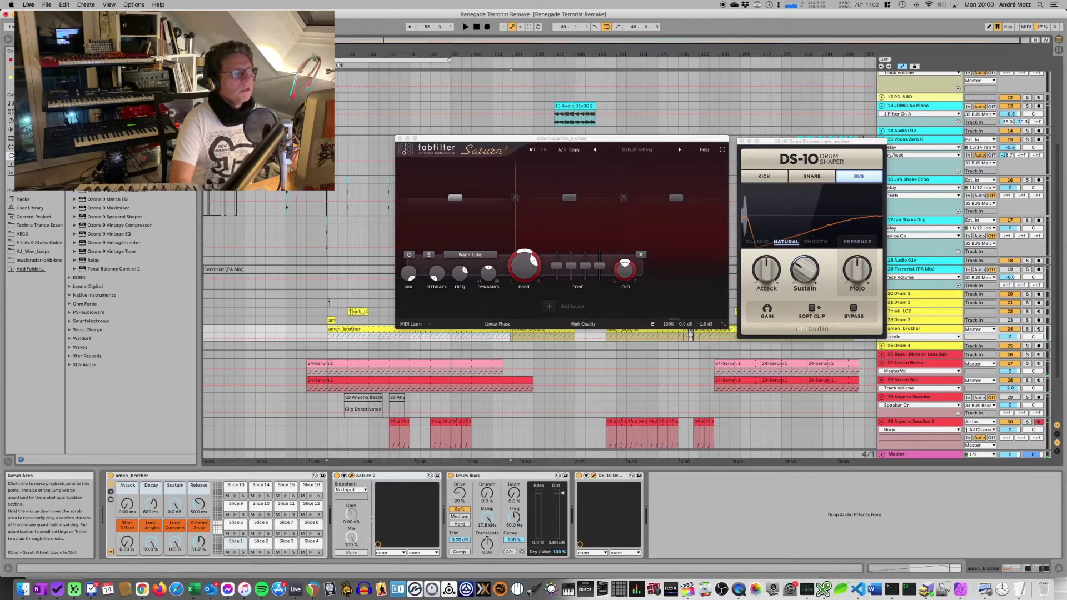
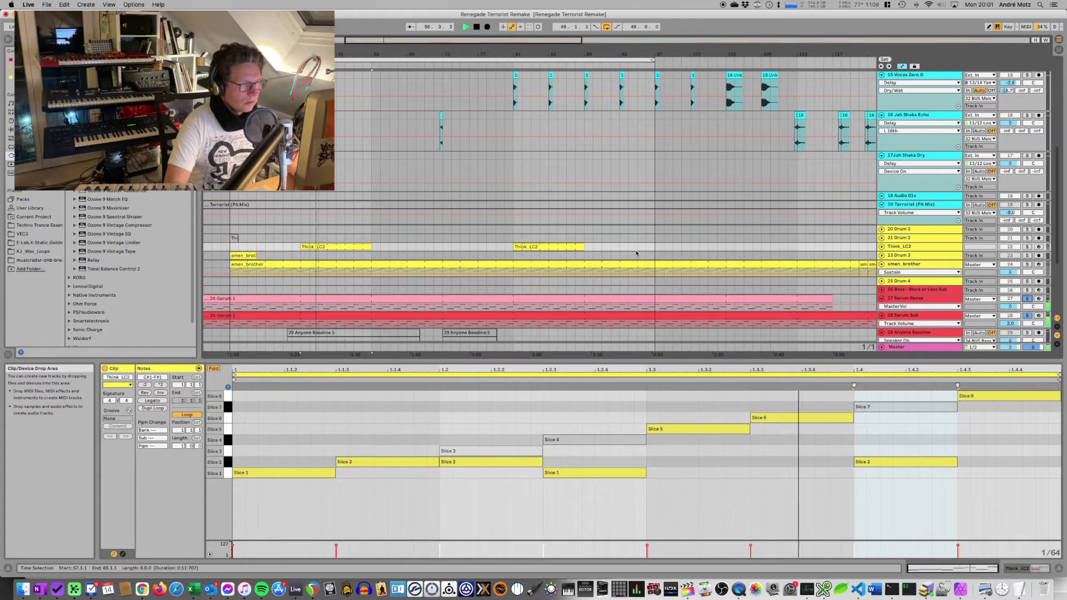
- Stop playback, unsolo the Serum Reese and Serum Sub tracks, and show the device chain of Serum Reese
{"action": "key", "text": "space"}
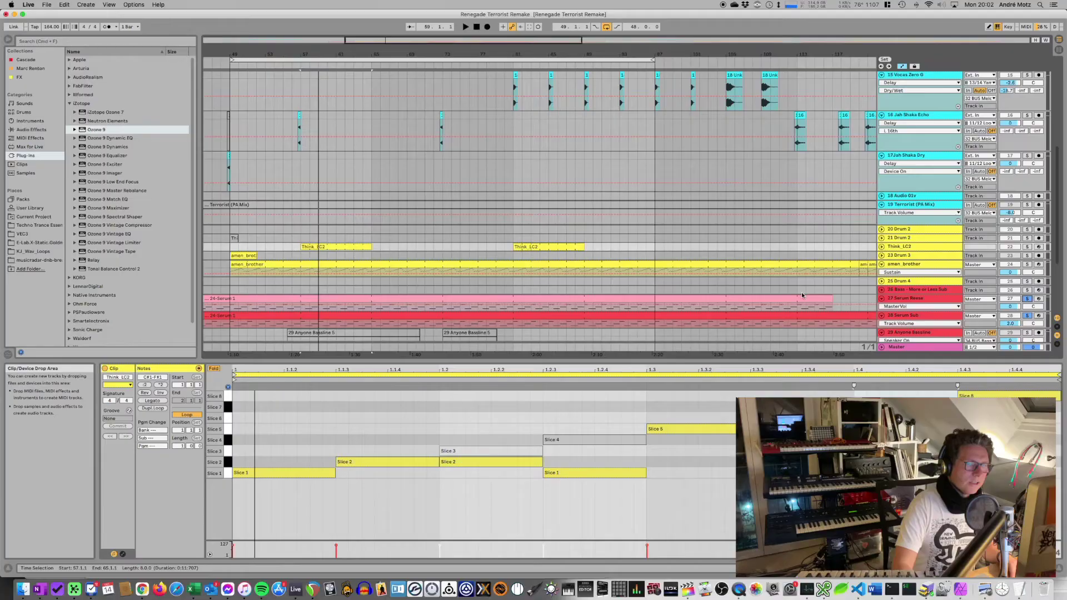
{"action": "left_click", "coordinate": [1027, 299]}
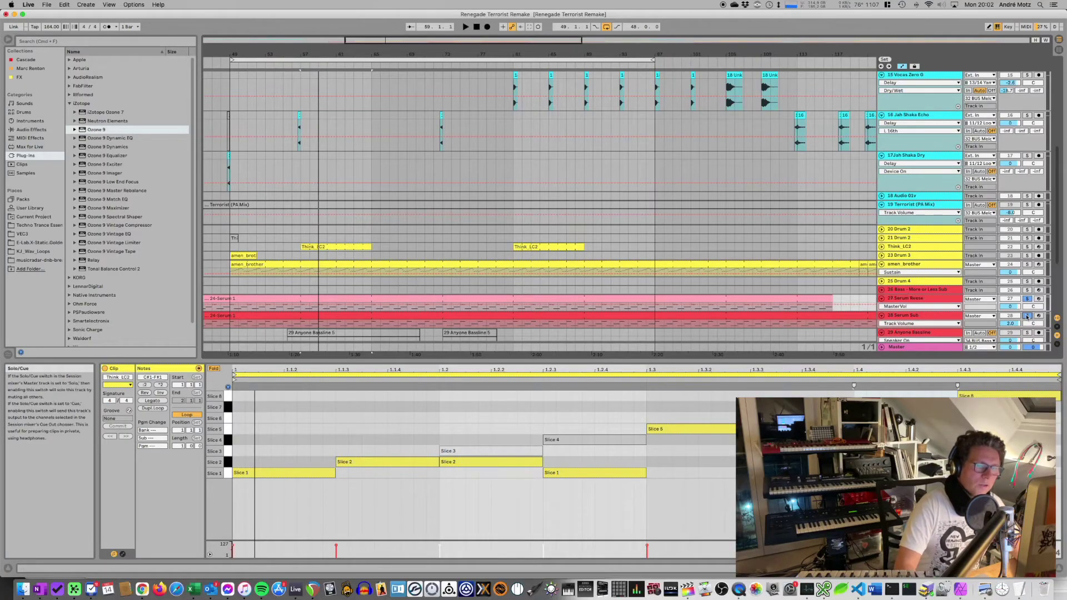
{"action": "left_click", "coordinate": [935, 301]}
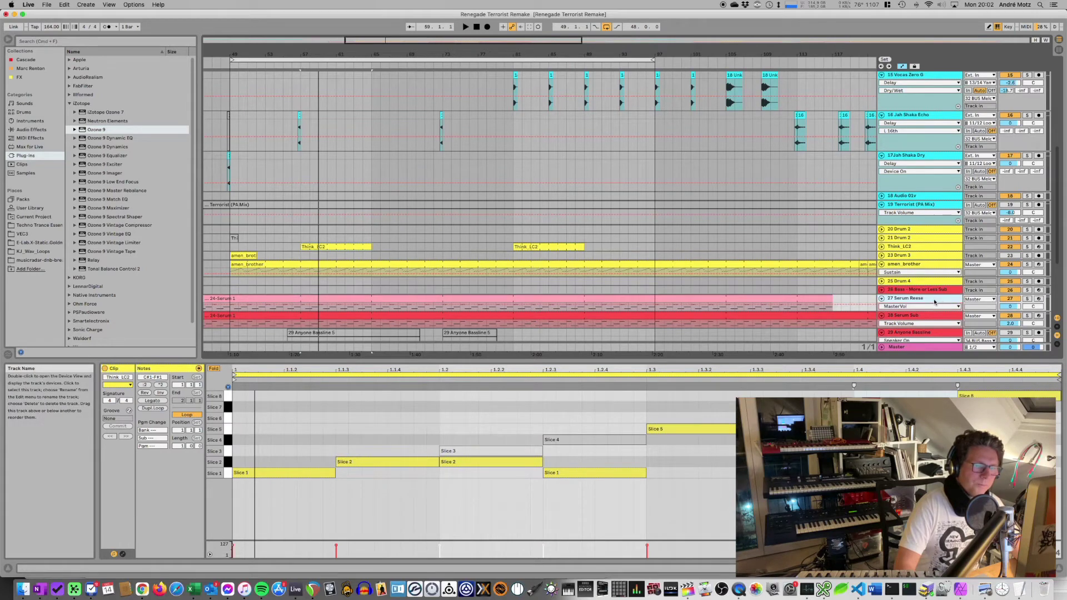
{"action": "double_click", "coordinate": [936, 302]}
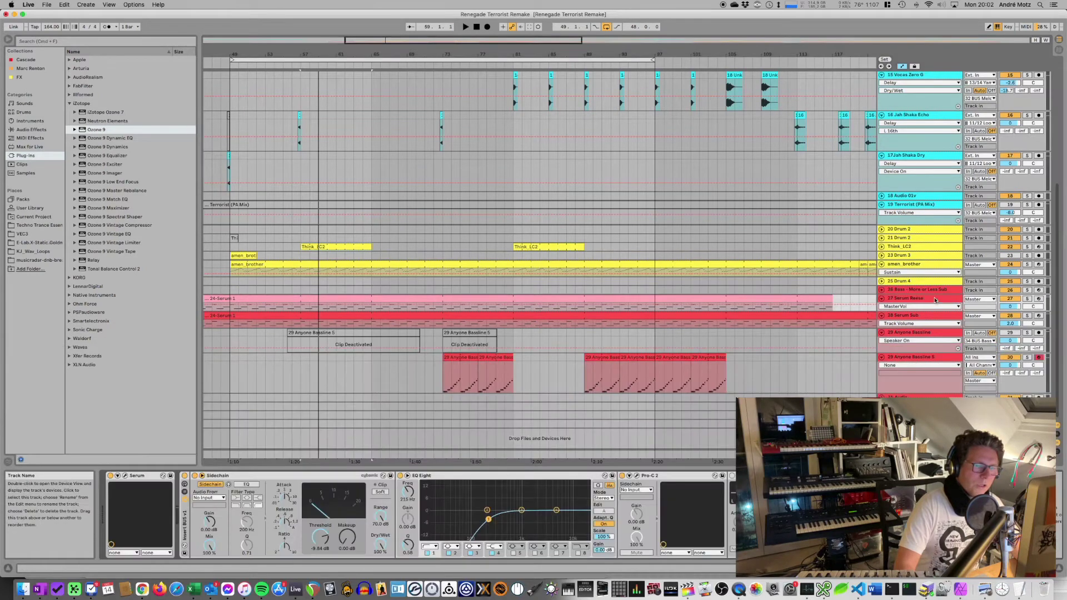
- Collapse the sidechain section of the Sidechain compressor and open the Serum plug-in window to audition the Reese bass
{"action": "left_click", "coordinate": [203, 476]}
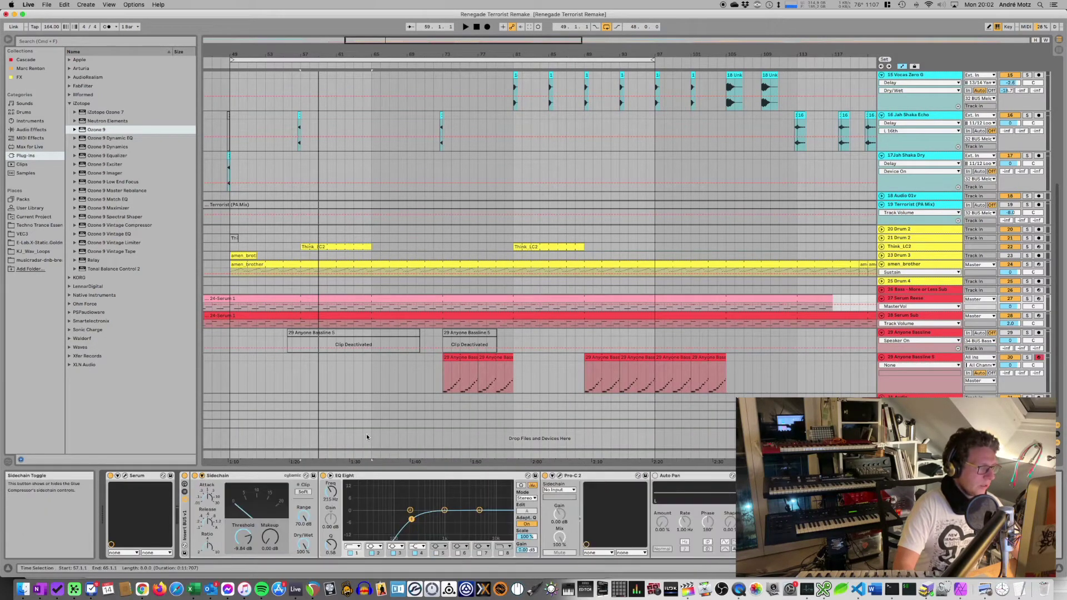
{"action": "left_click", "coordinate": [212, 478]}
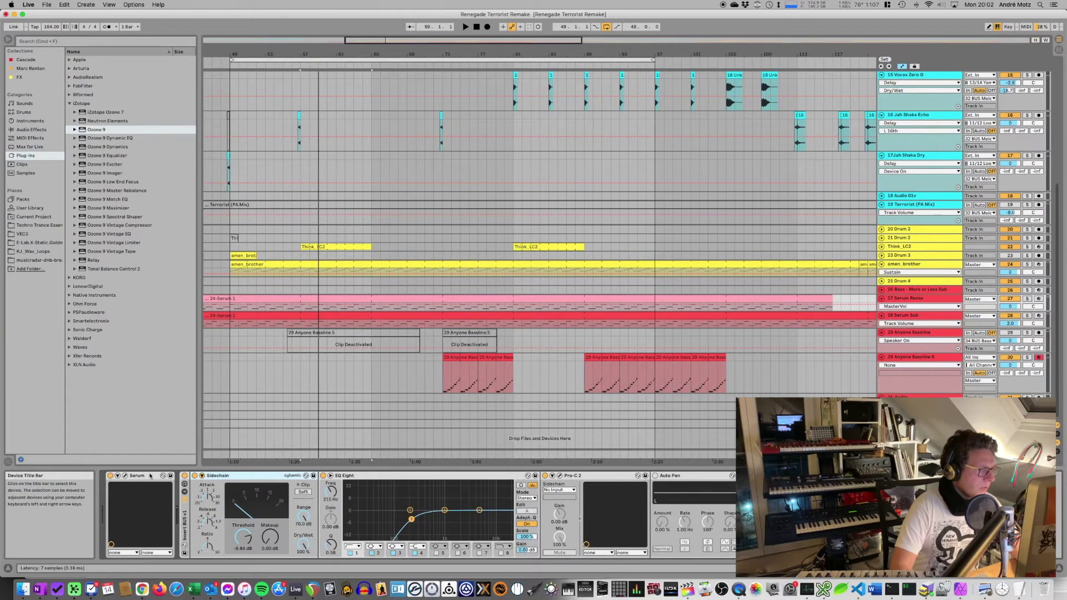
{"action": "left_click", "coordinate": [125, 477]}
{"action": "key", "text": "space"}
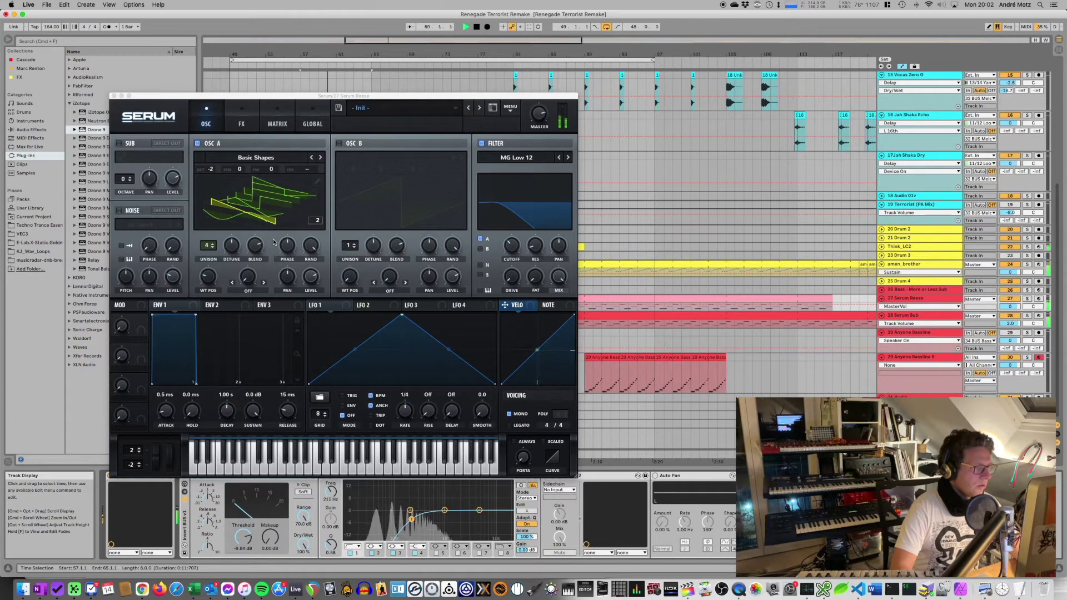
- Stop playback, close the Serum window, and audition the Serum Sub track in solo
{"action": "key", "text": "space"}
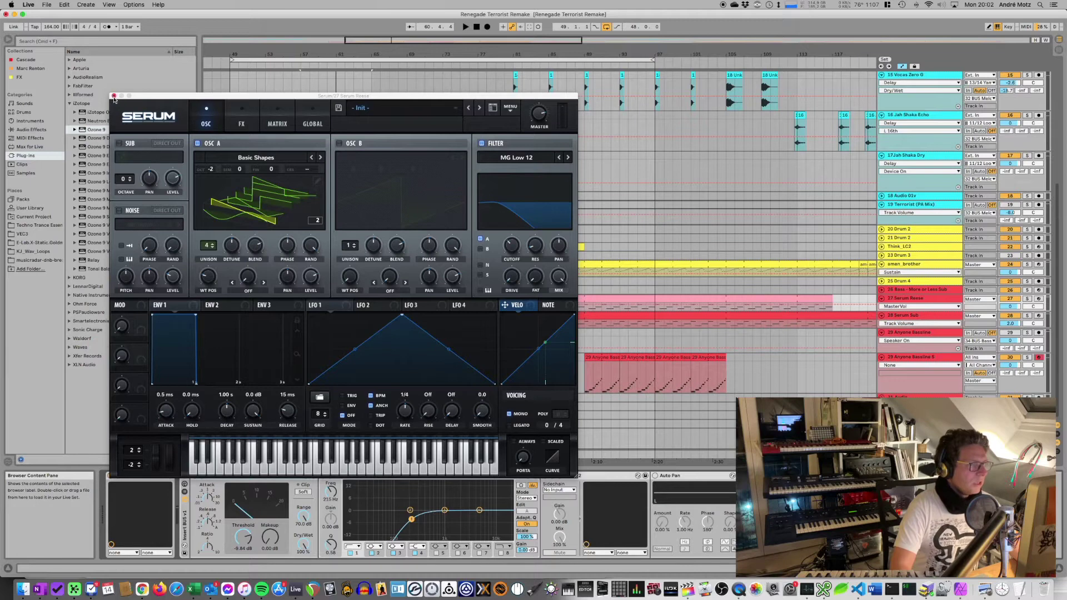
{"action": "left_click", "coordinate": [113, 96]}
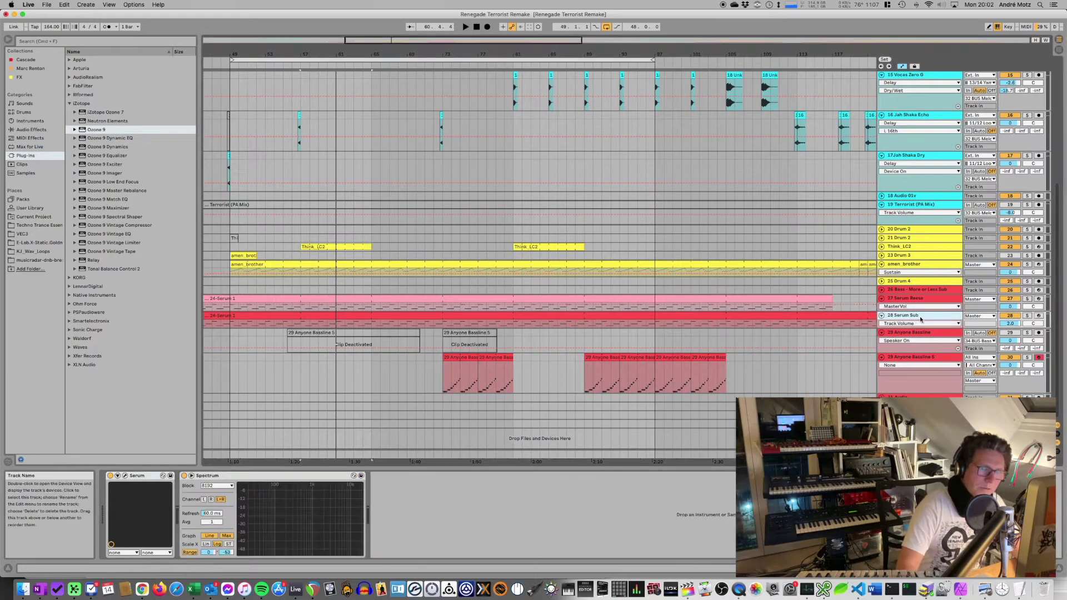
{"action": "left_click", "coordinate": [1027, 317]}
{"action": "left_click", "coordinate": [1027, 317]}
{"action": "key", "text": "space"}
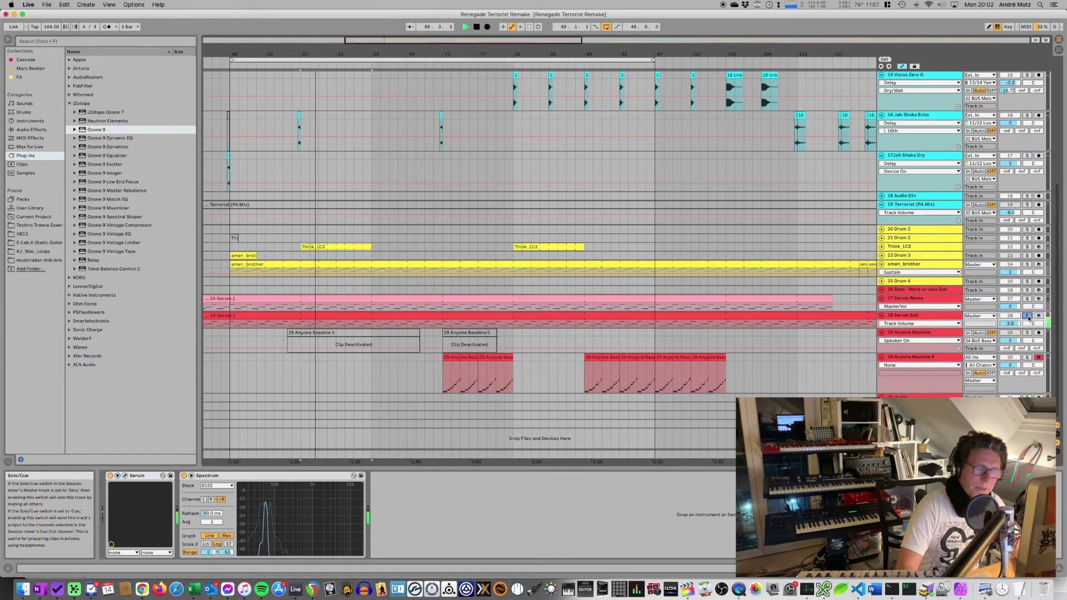
{"action": "left_click", "coordinate": [1028, 316]}
{"action": "key", "text": "space"}
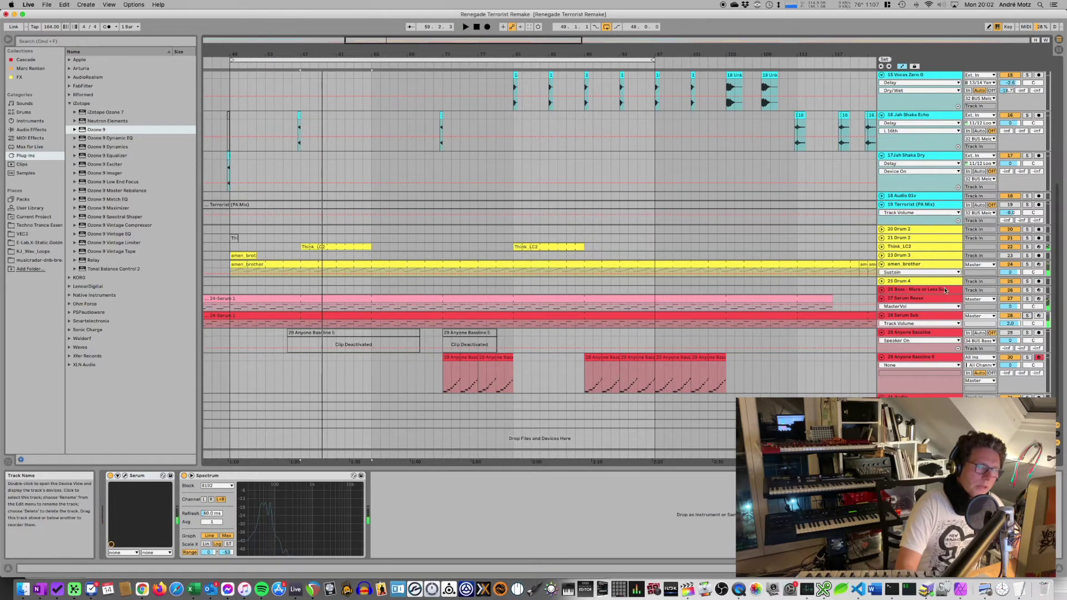
- Show the Serum Reese device chain and open its Pro-C 2 compressor window to audition the bass
{"action": "left_click", "coordinate": [934, 303]}
{"action": "left_click", "coordinate": [560, 476]}
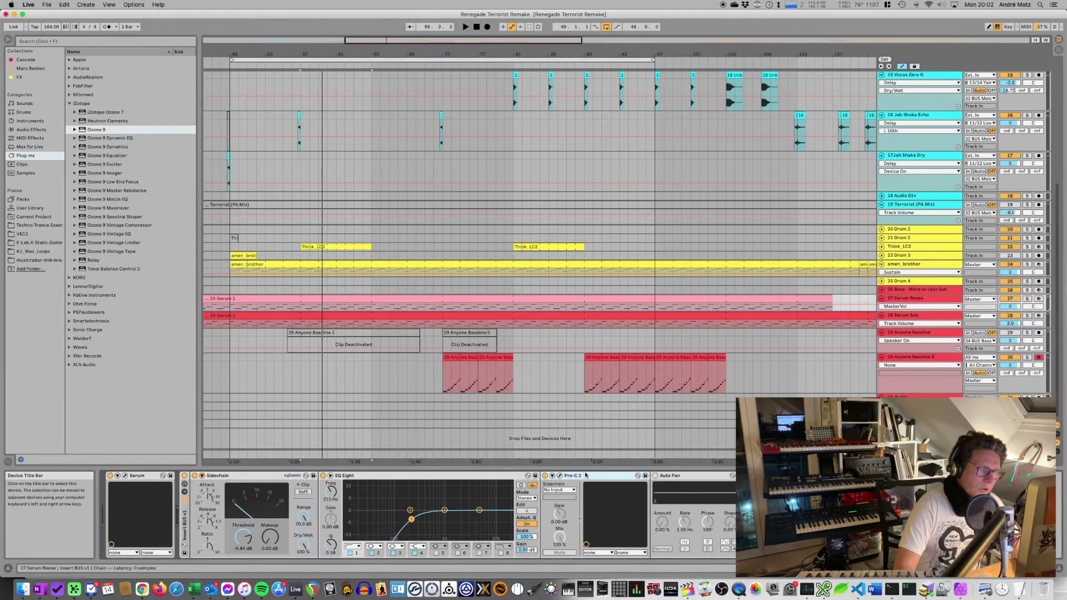
{"action": "left_click", "coordinate": [560, 477]}
{"action": "key", "text": "space"}
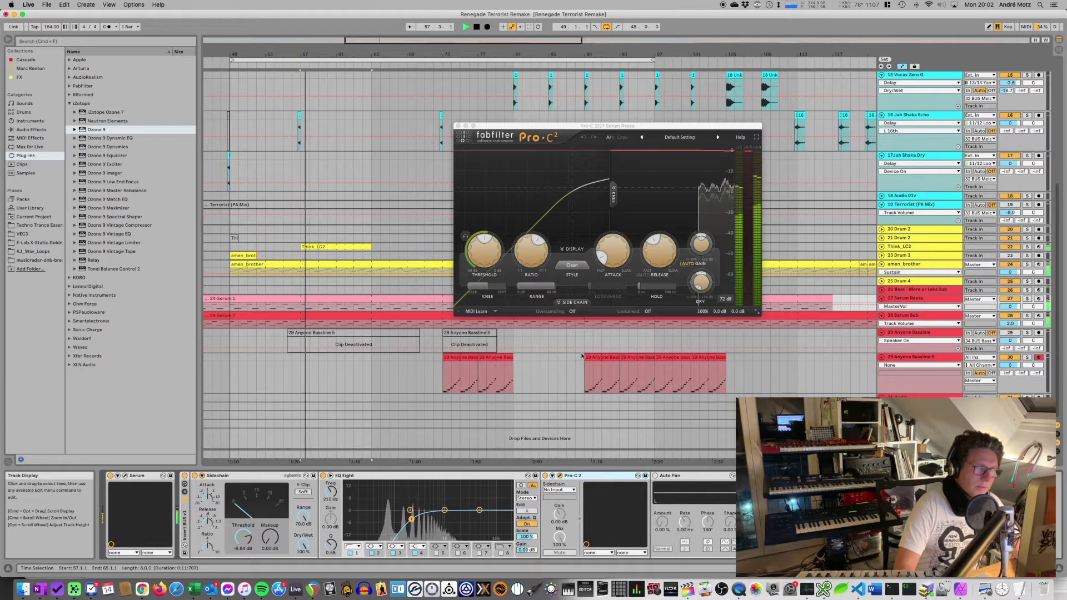
{"action": "key", "text": "space"}
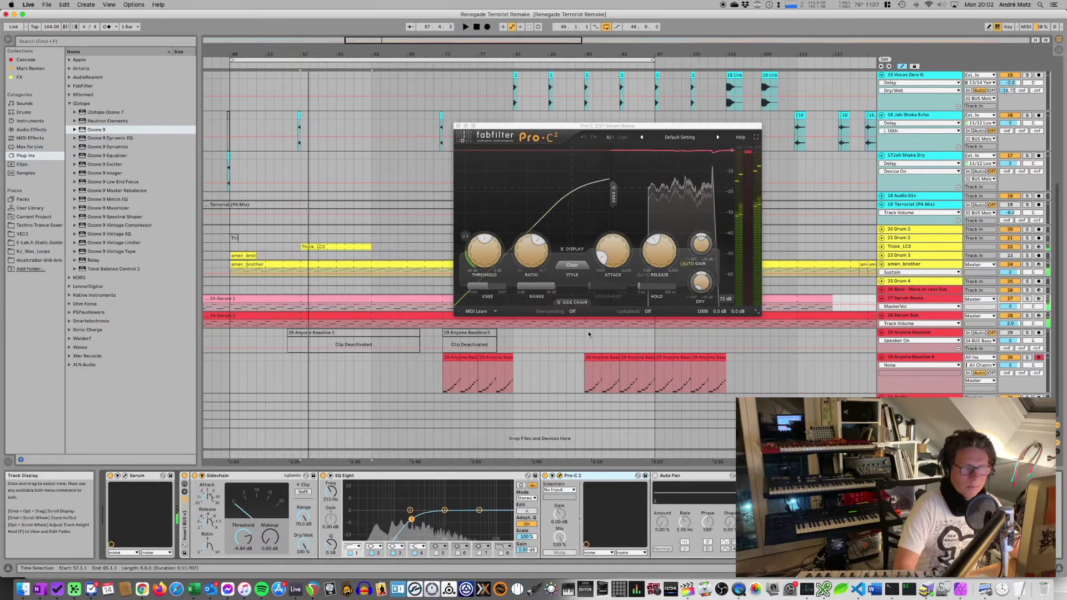
- Solo the Serum Sub and Serum Reese tracks to audition them together, and toggle the solo of Anyone Bassline track 30
{"action": "left_click", "coordinate": [1027, 315]}
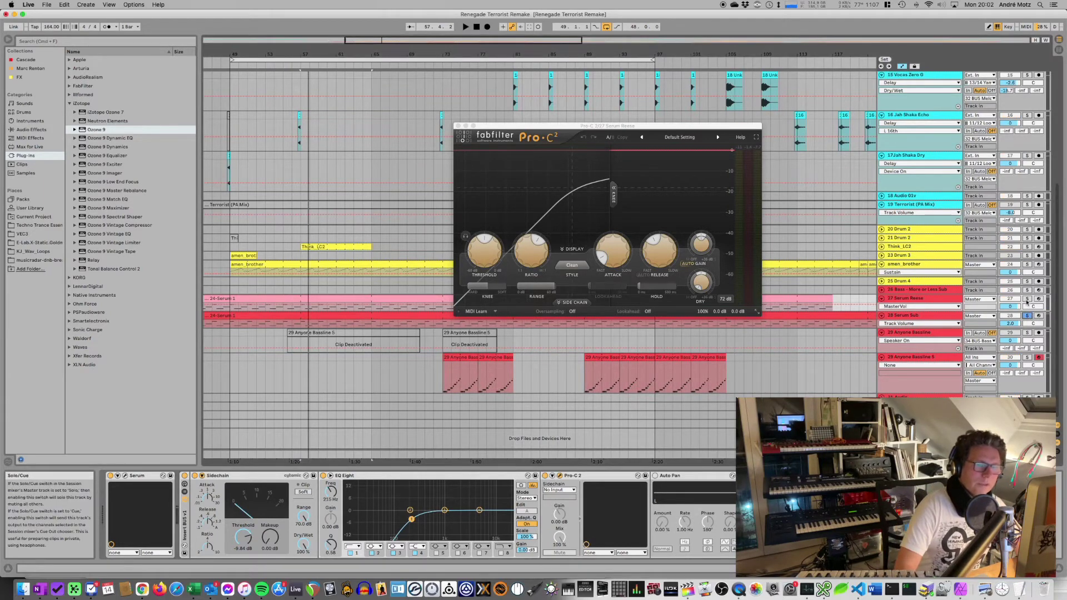
{"action": "left_click", "coordinate": [1027, 299]}
{"action": "key", "text": "space"}
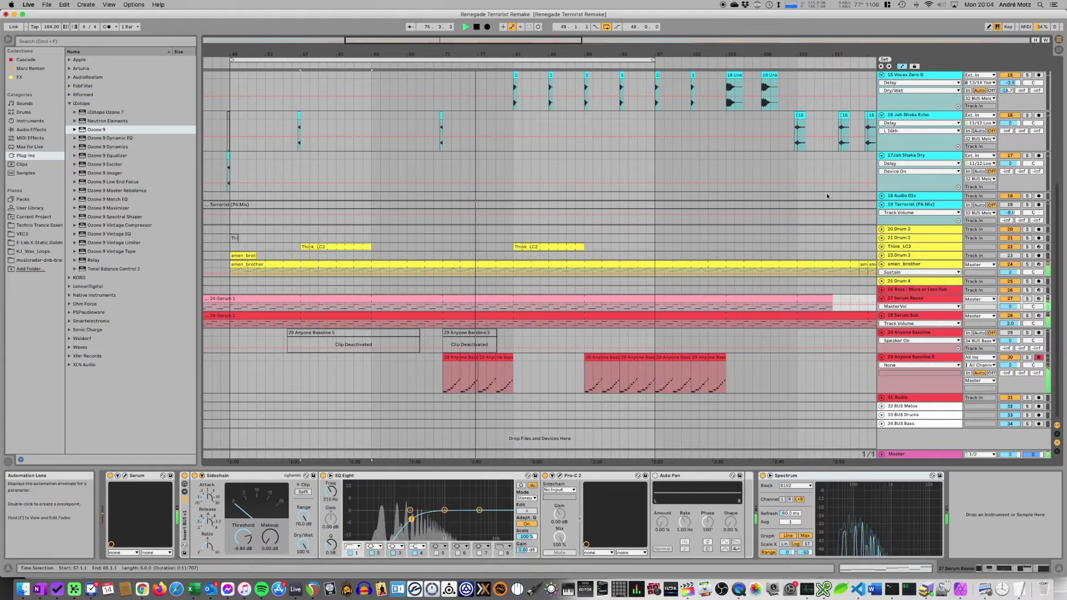
{"action": "left_click", "coordinate": [1027, 357]}
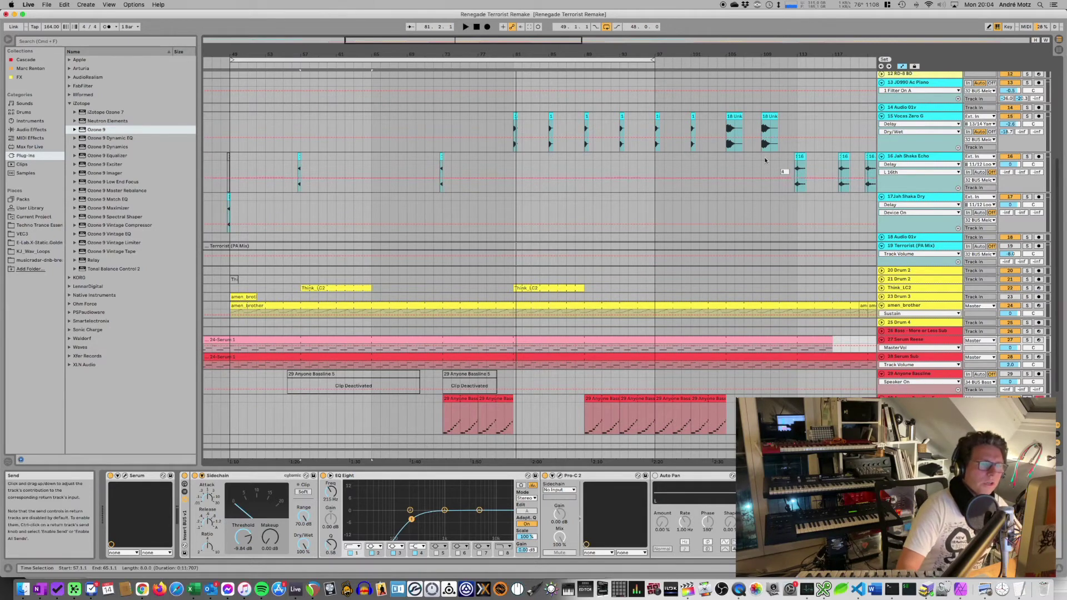
- Audition the longer Vocas Zero G vocal clips around bar 105 within the arrangement
{"action": "key", "text": "space"}
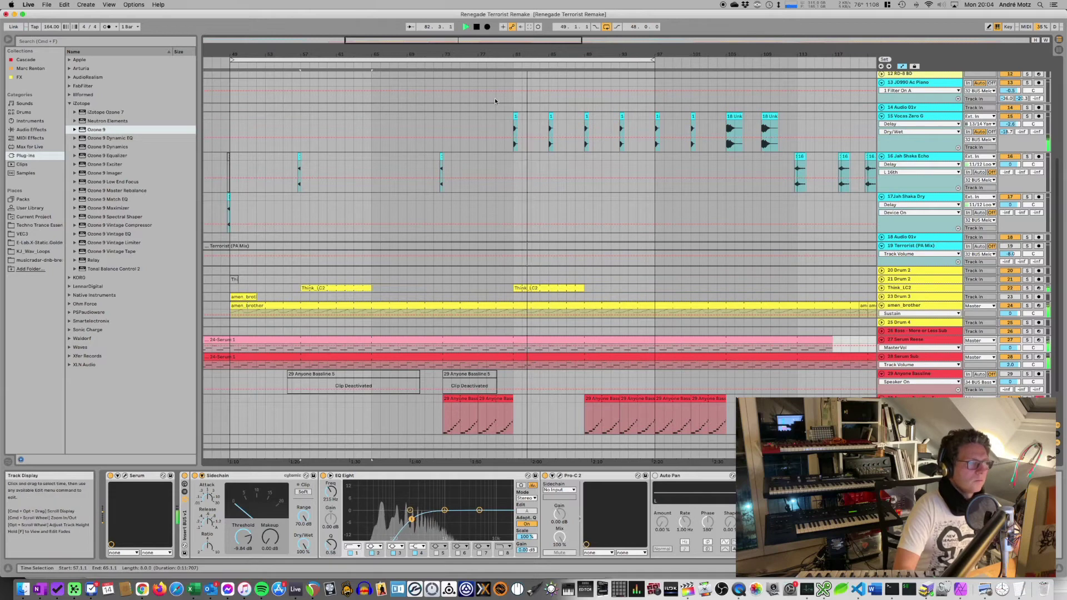
{"action": "left_click", "coordinate": [721, 66]}
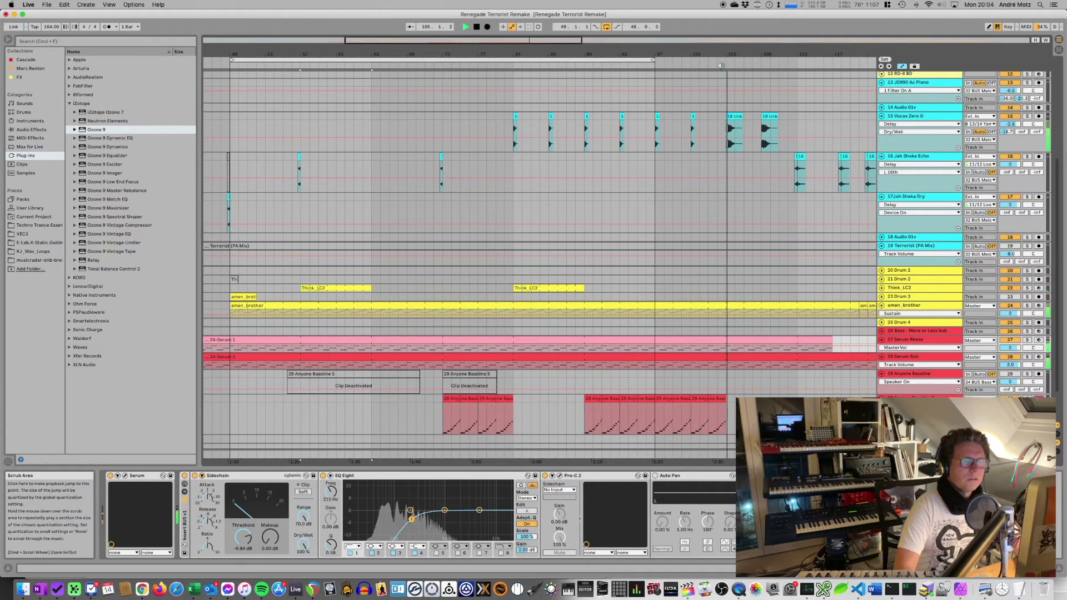
{"action": "left_click", "coordinate": [720, 66]}
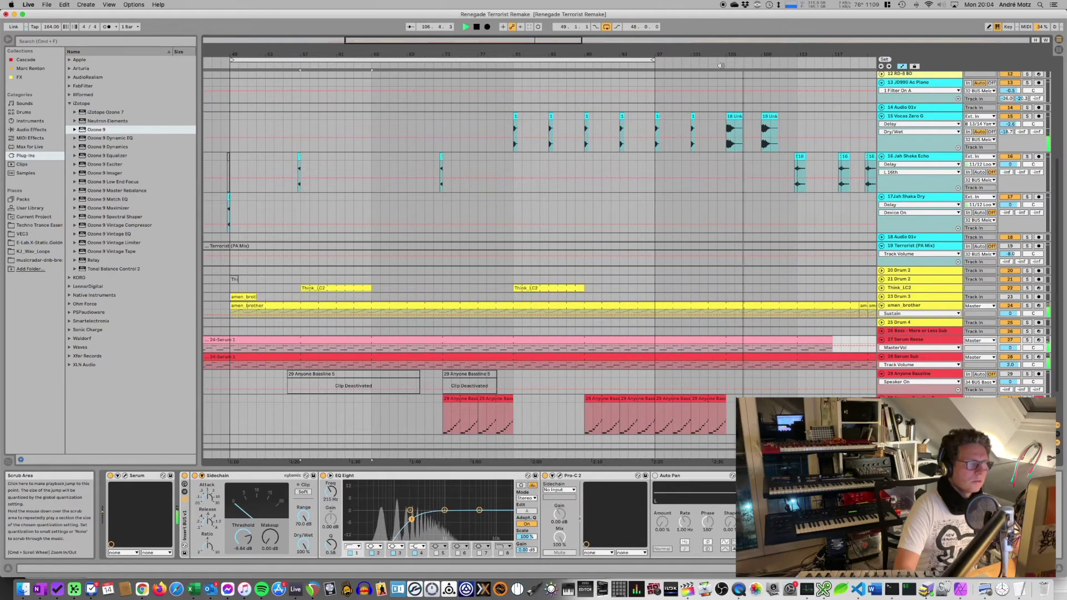
{"action": "key", "text": "space"}
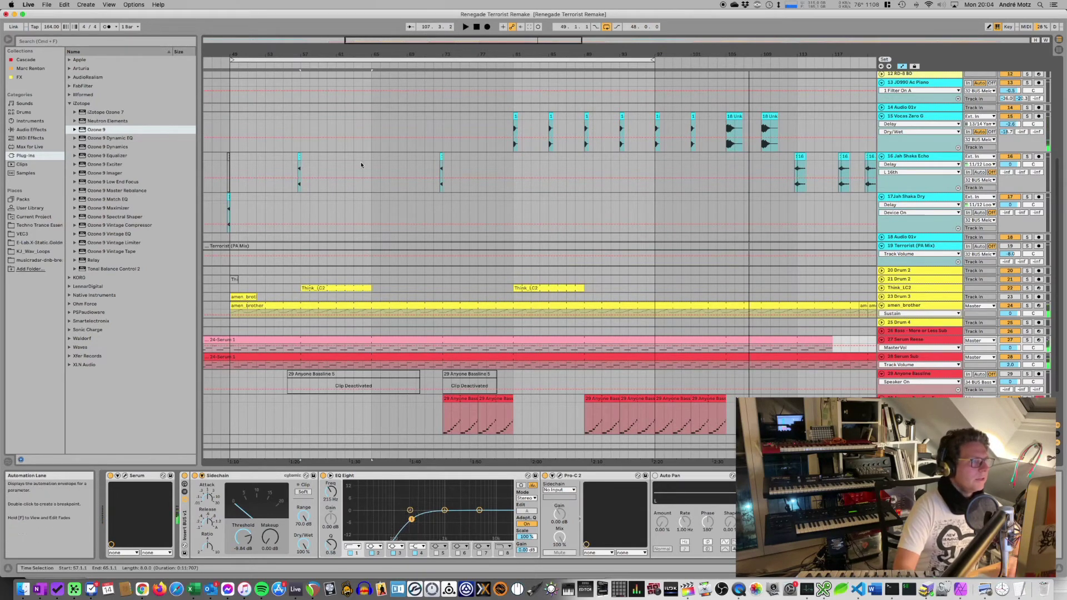
- Audition the Jah Shaka Echo clips following the Vocas Zero G vocals and the single echo clip ahead of the amen break
{"action": "scroll", "coordinate": [362, 170], "scroll_direction": "left", "scroll_amount": 3}
{"action": "scroll", "coordinate": [361, 169], "scroll_direction": "down", "scroll_amount": 1}
{"action": "scroll", "coordinate": [361, 170], "scroll_direction": "right", "scroll_amount": 10}
{"action": "scroll", "coordinate": [361, 170], "scroll_direction": "up", "scroll_amount": 2}
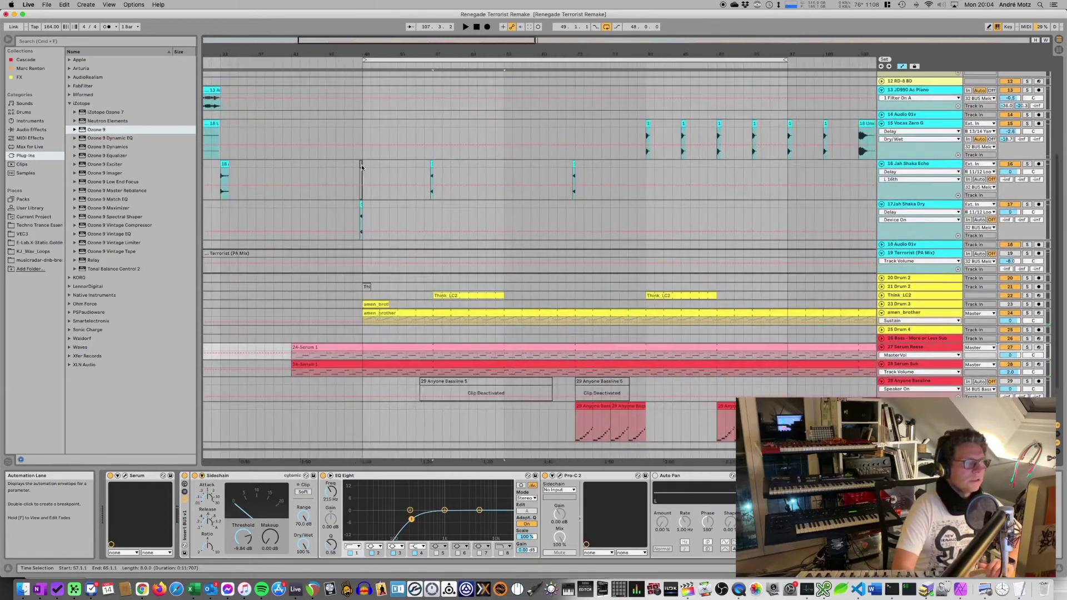
{"action": "left_click", "coordinate": [524, 65]}
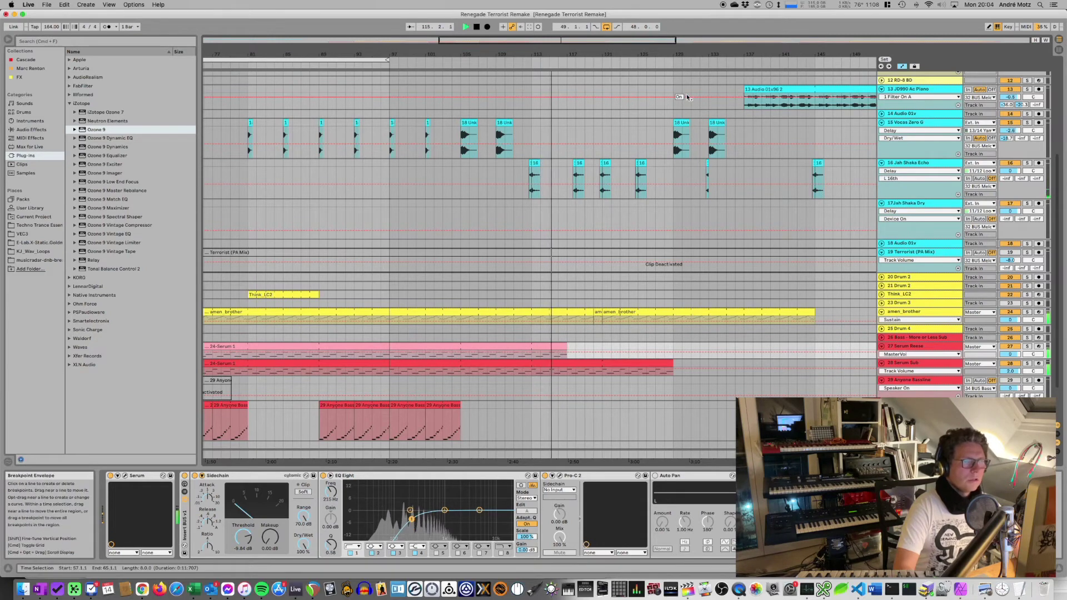
{"action": "key", "text": "space"}
{"action": "scroll", "coordinate": [606, 152], "scroll_direction": "left", "scroll_amount": 15}
{"action": "scroll", "coordinate": [606, 151], "scroll_direction": "down", "scroll_amount": 1}
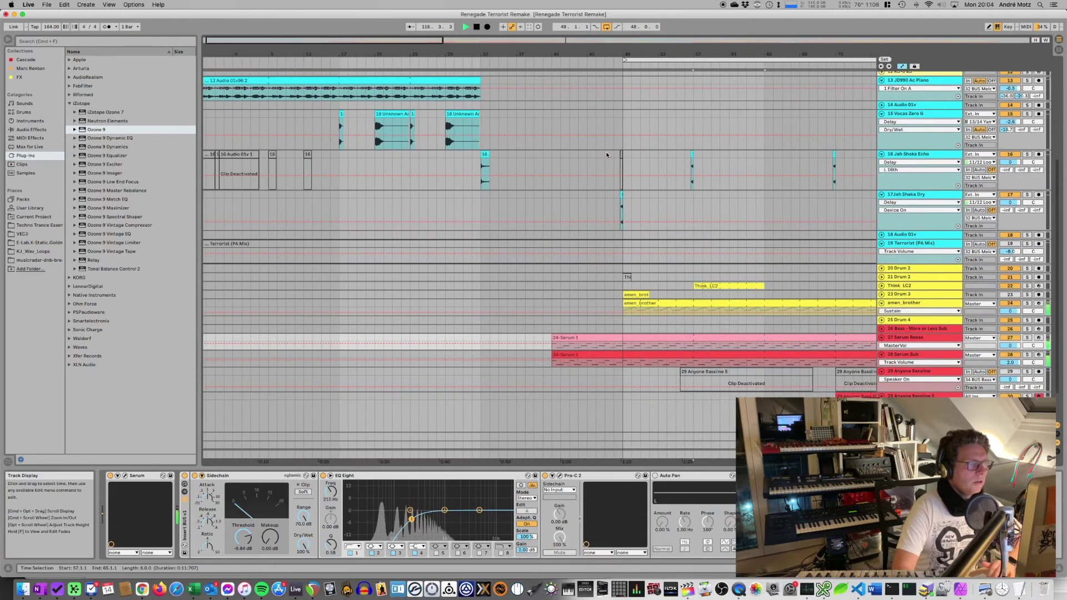
{"action": "left_click", "coordinate": [473, 62]}
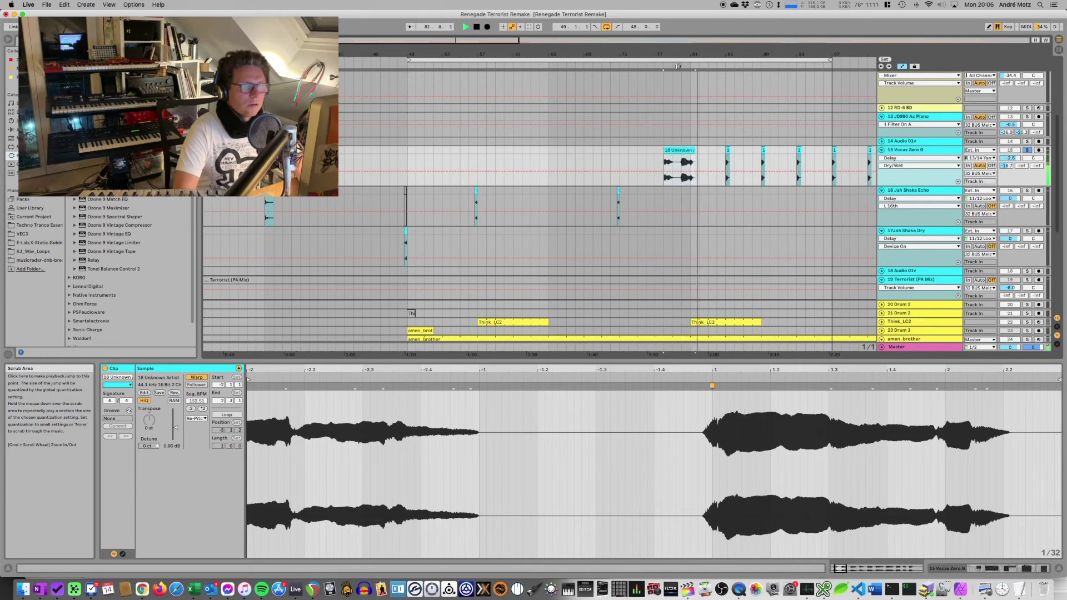
- Trim the start of the extended Vocas Zero G vocal clip to bar 81 and audition it in solo
{"action": "key", "text": "space"}
{"action": "left_click_drag", "start_coordinate": [677, 66], "coordinate": [716, 149]}
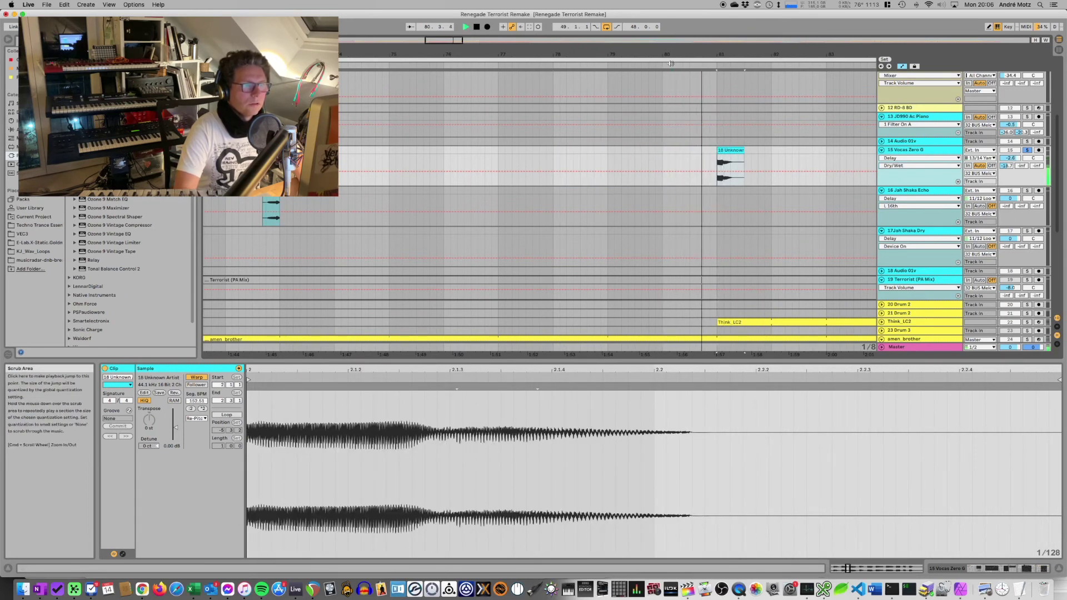
{"action": "key", "text": "space"}
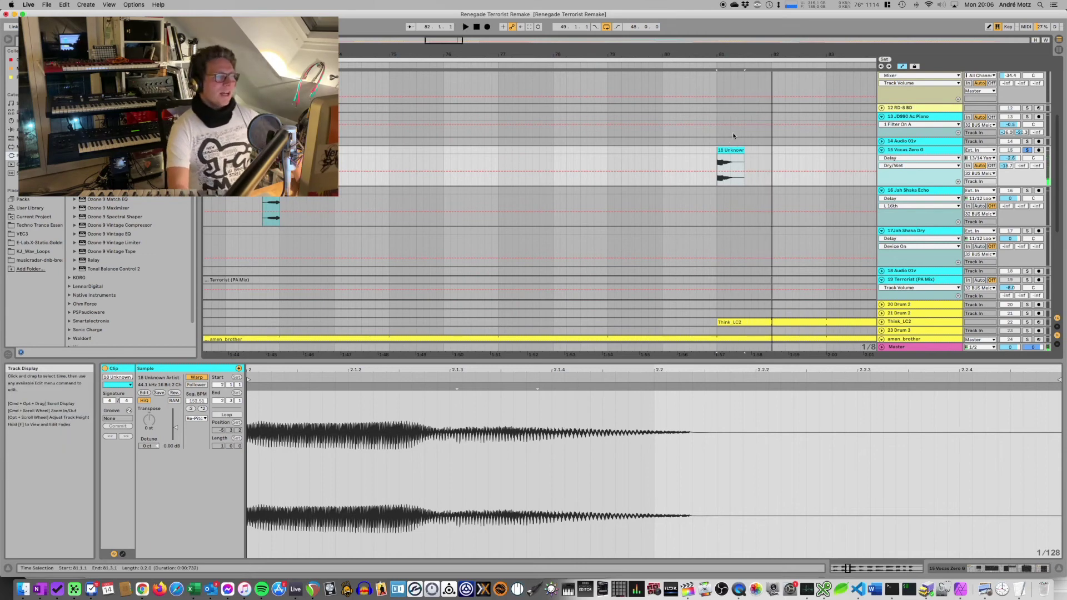
- Switch from Ableton Live to another running application
{"action": "scroll", "coordinate": [459, 130], "scroll_direction": "down", "scroll_amount": 3}
{"action": "key", "text": "super+Tab"}
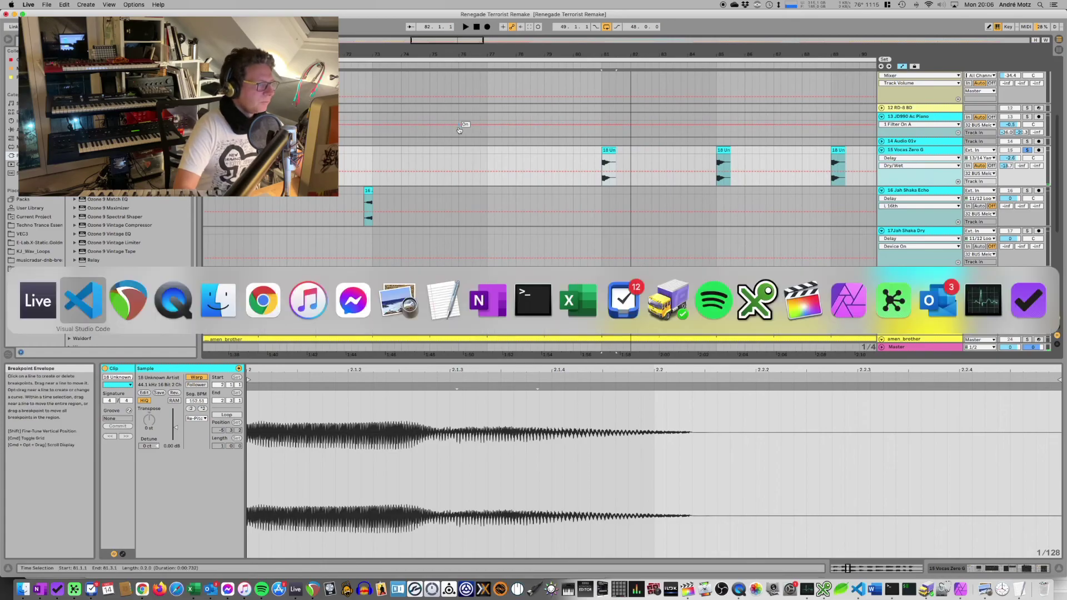